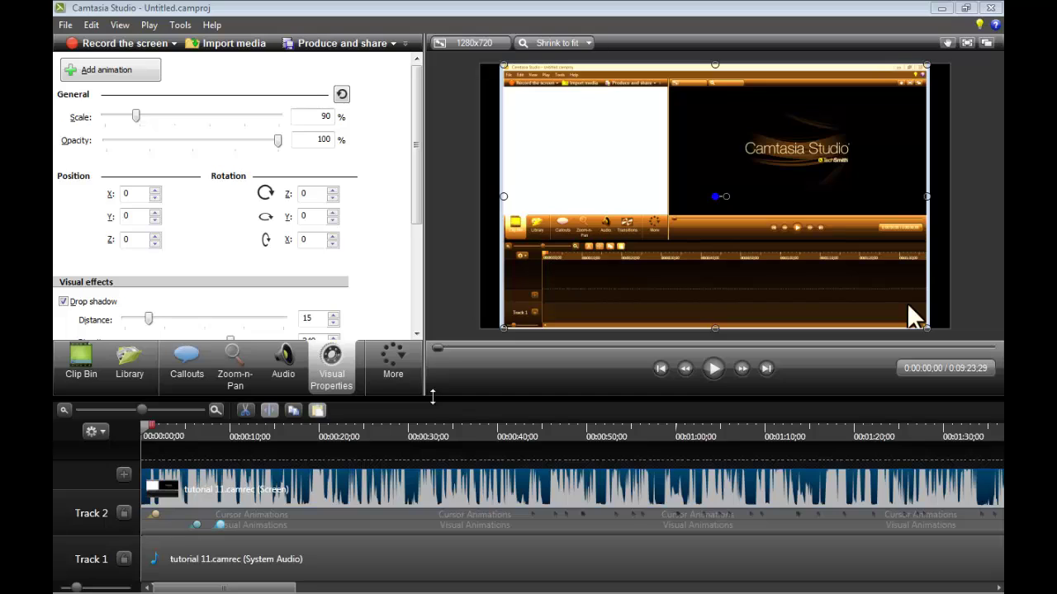
Expand the More list of additional editing features.
{"action": "left_click", "coordinate": [409, 378]}
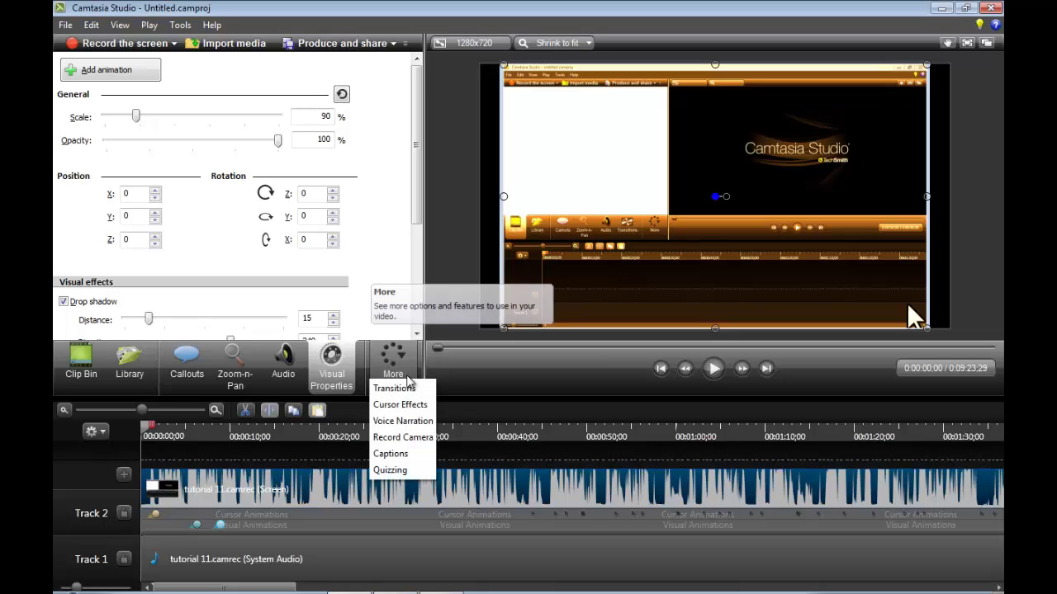
{"action": "left_click", "coordinate": [402, 437]}
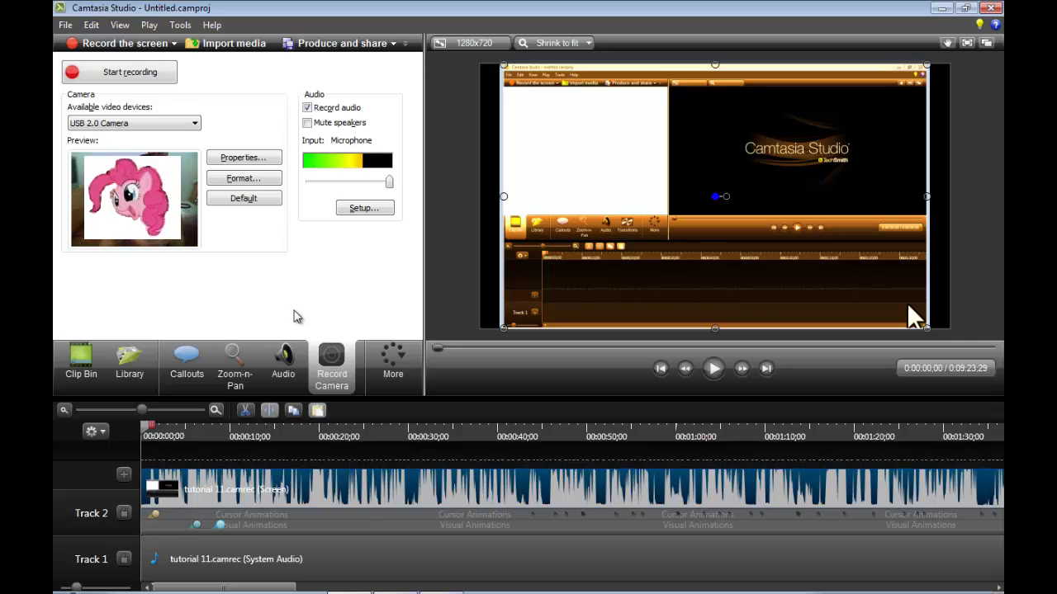
{"action": "left_click", "coordinate": [167, 129]}
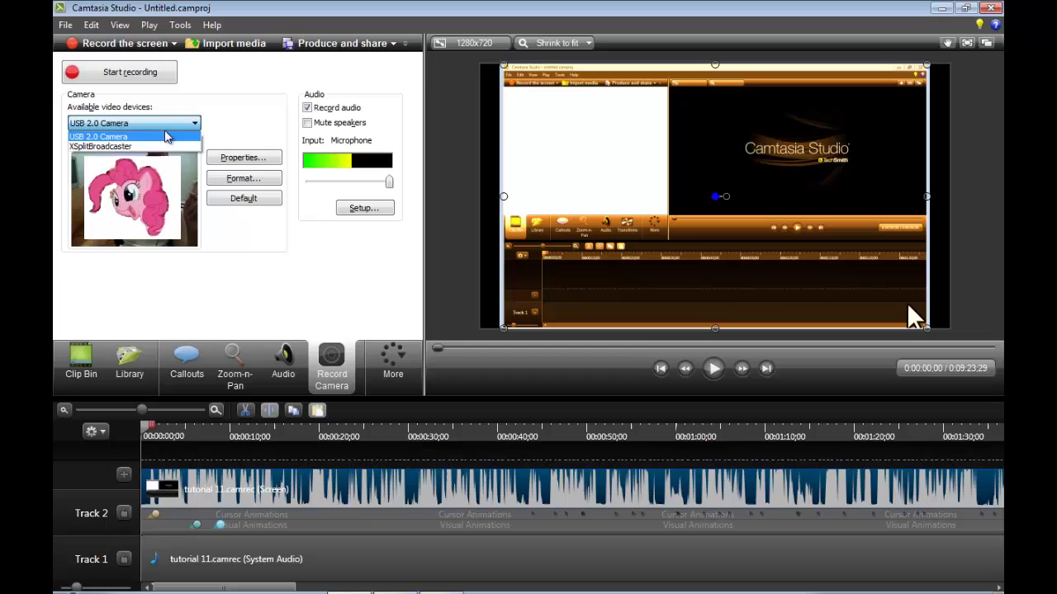
{"action": "left_click", "coordinate": [254, 121]}
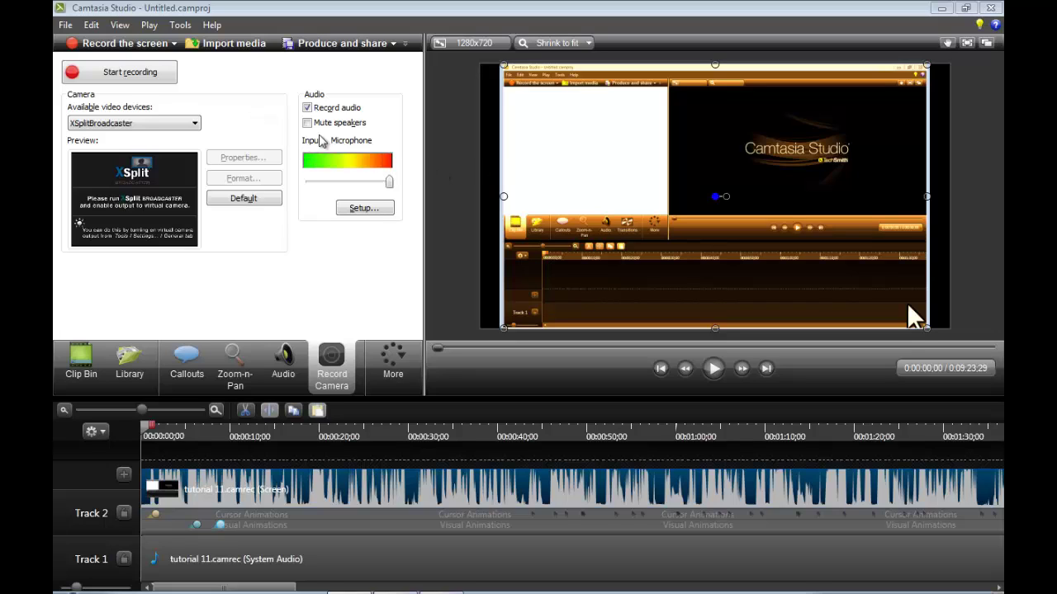
{"action": "left_click", "coordinate": [276, 204]}
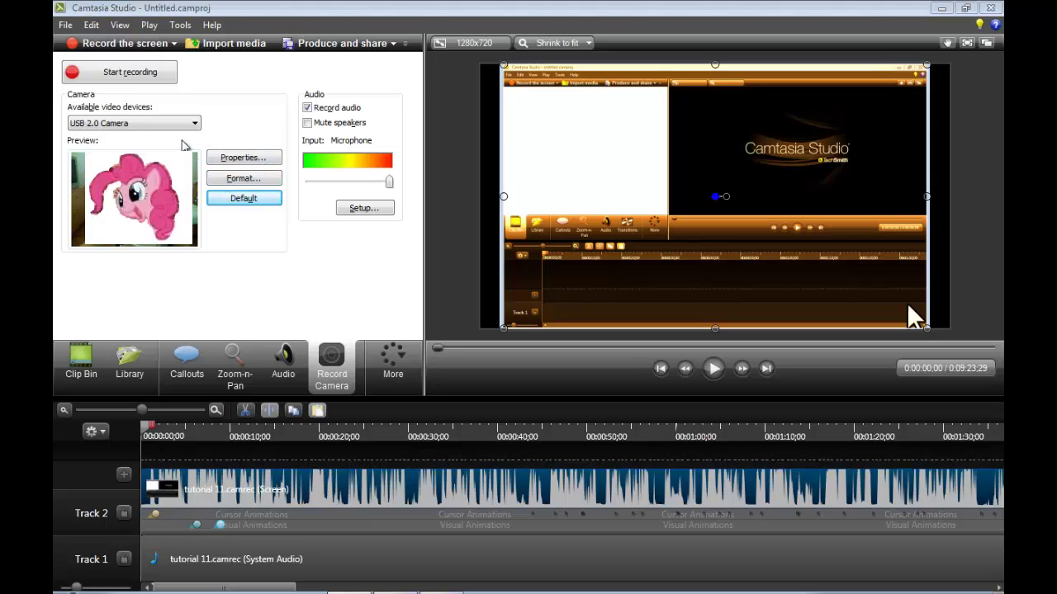
{"action": "left_click", "coordinate": [244, 158]}
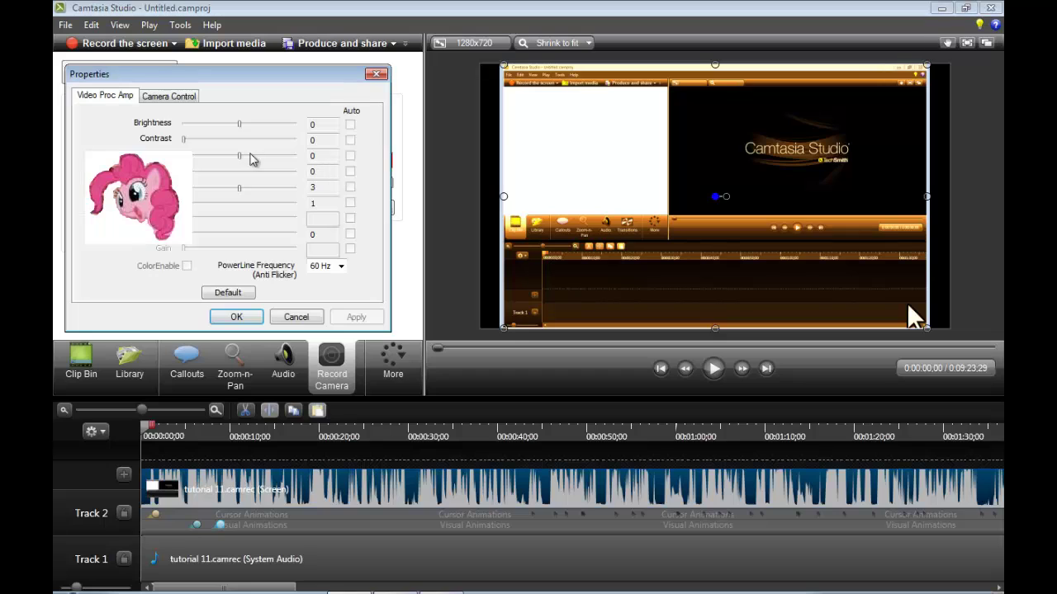
{"action": "left_click", "coordinate": [154, 97]}
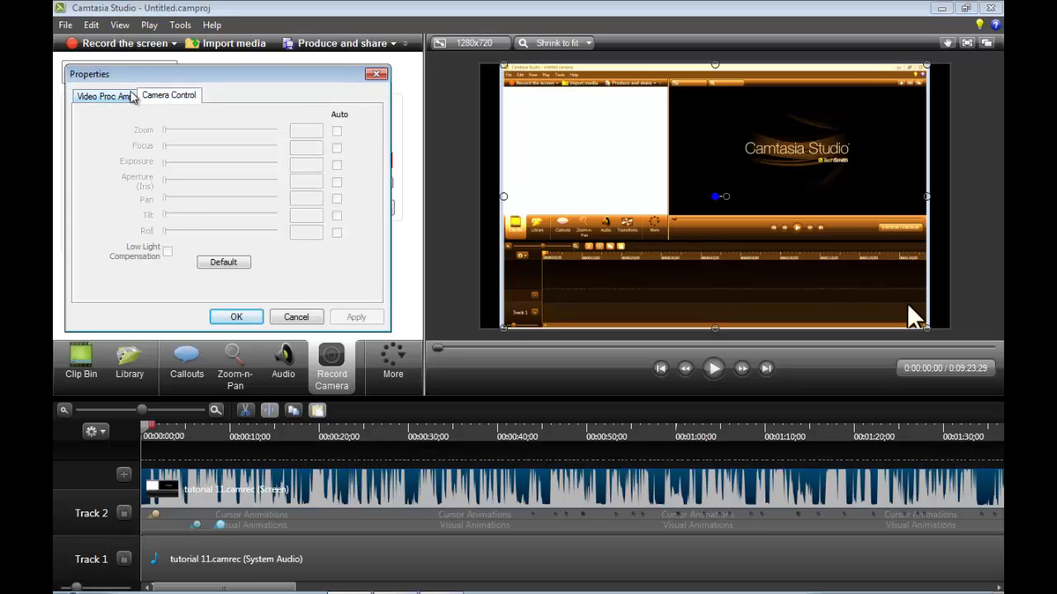
{"action": "left_click", "coordinate": [134, 97]}
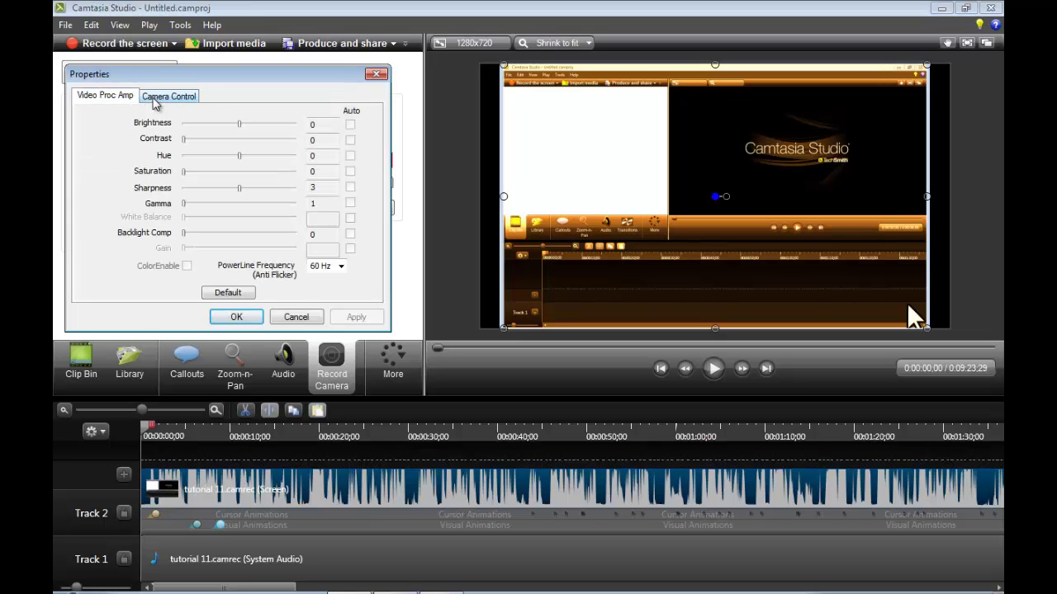
{"action": "left_click", "coordinate": [236, 317]}
{"action": "left_click", "coordinate": [241, 181]}
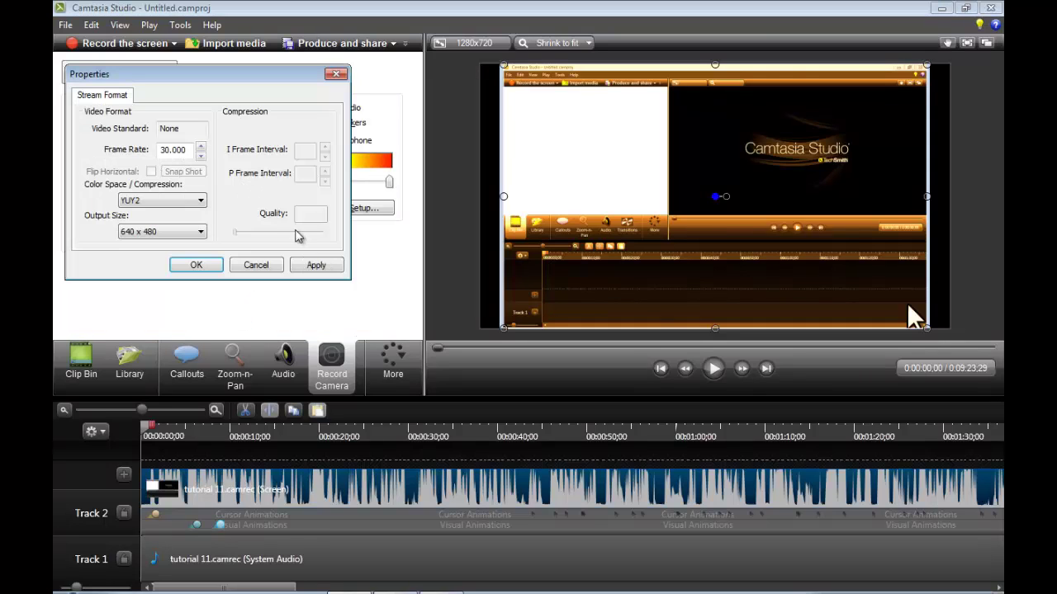
{"action": "left_click", "coordinate": [198, 232]}
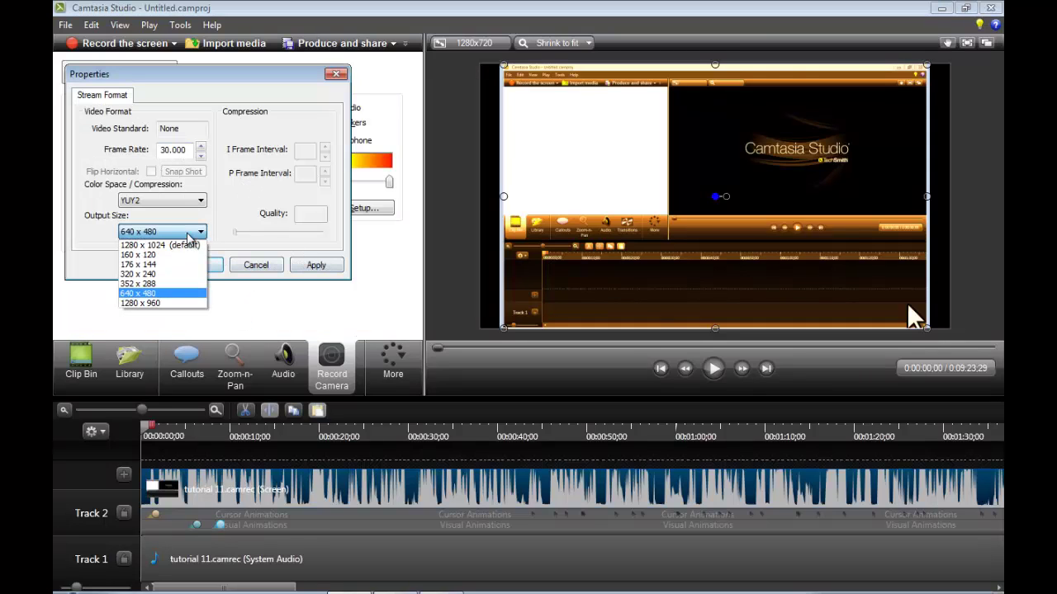
{"action": "left_click", "coordinate": [238, 245]}
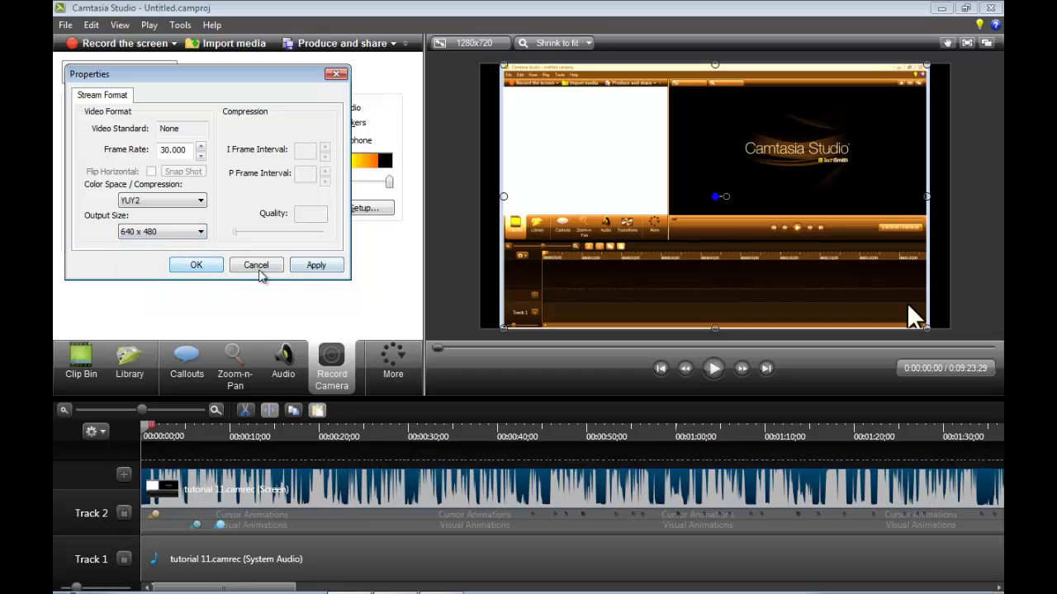
{"action": "left_click", "coordinate": [196, 265]}
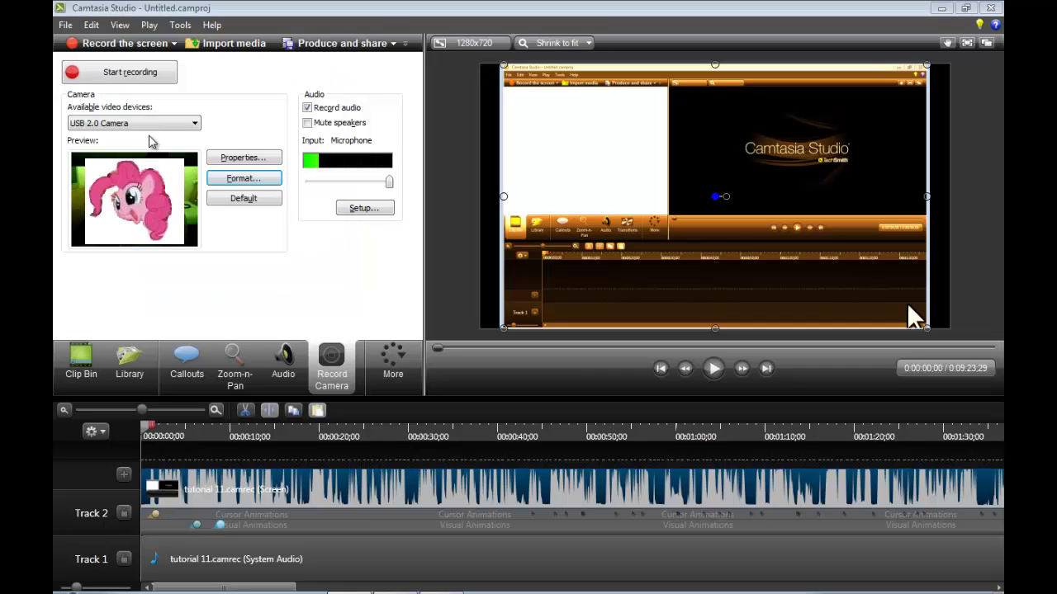
{"action": "left_click", "coordinate": [147, 77]}
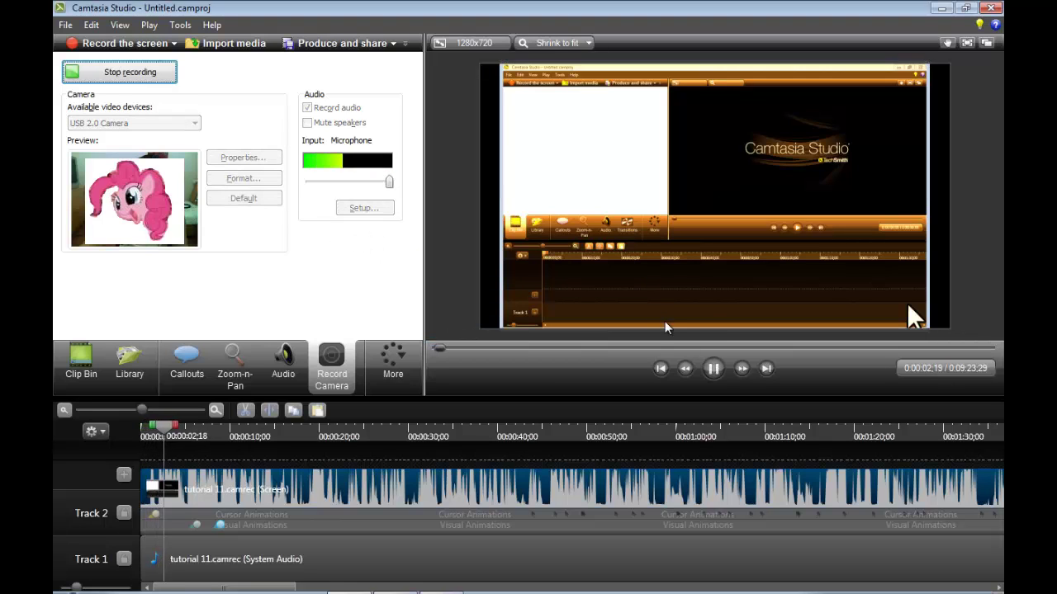
{"action": "left_click", "coordinate": [114, 73]}
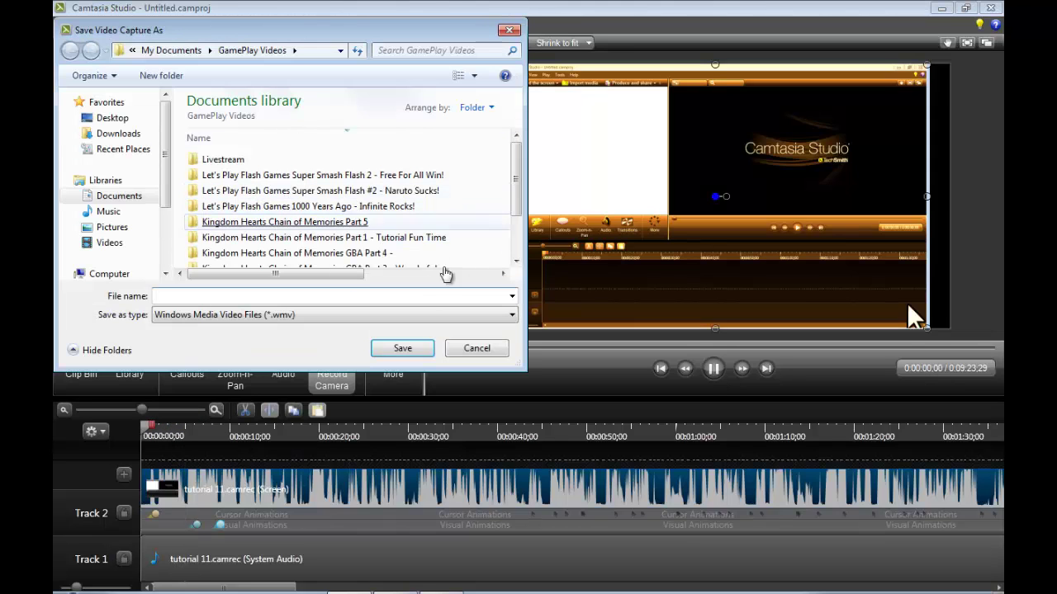
{"action": "left_click", "coordinate": [508, 30]}
{"action": "left_click", "coordinate": [529, 337]}
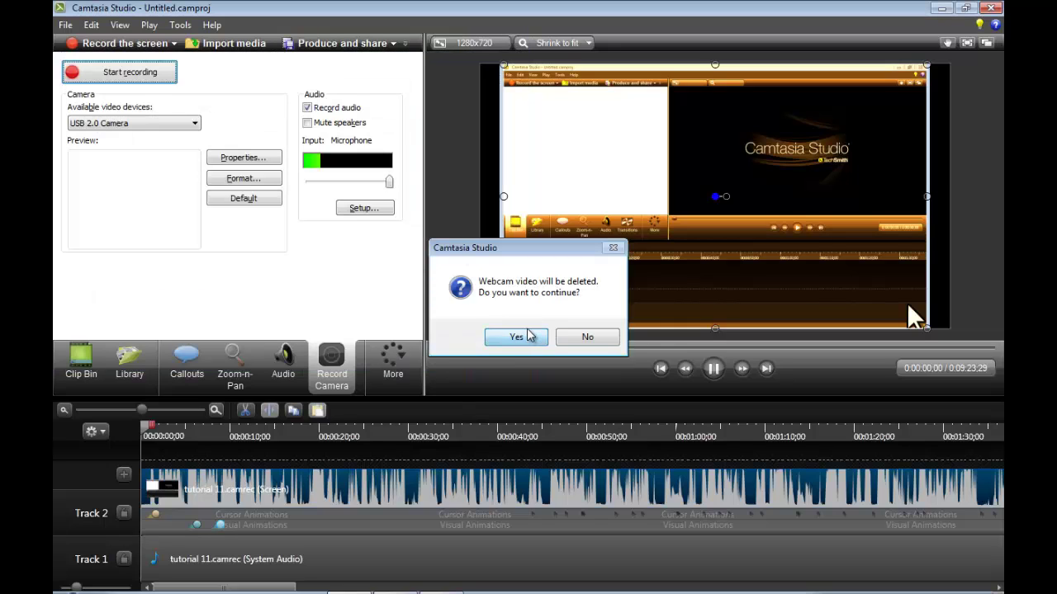
{"action": "left_click", "coordinate": [364, 208]}
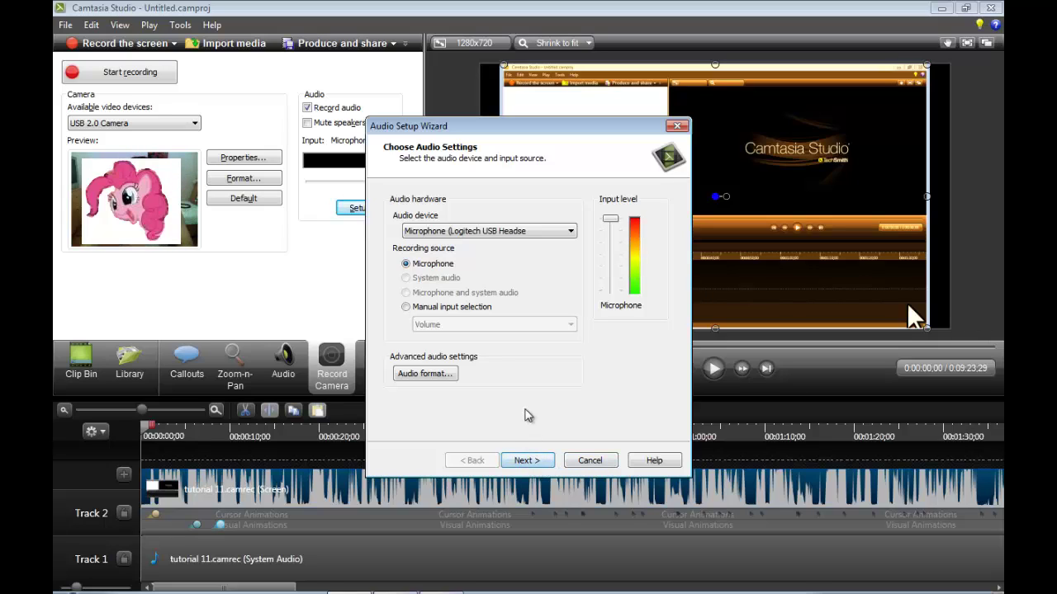
{"action": "left_click", "coordinate": [525, 461]}
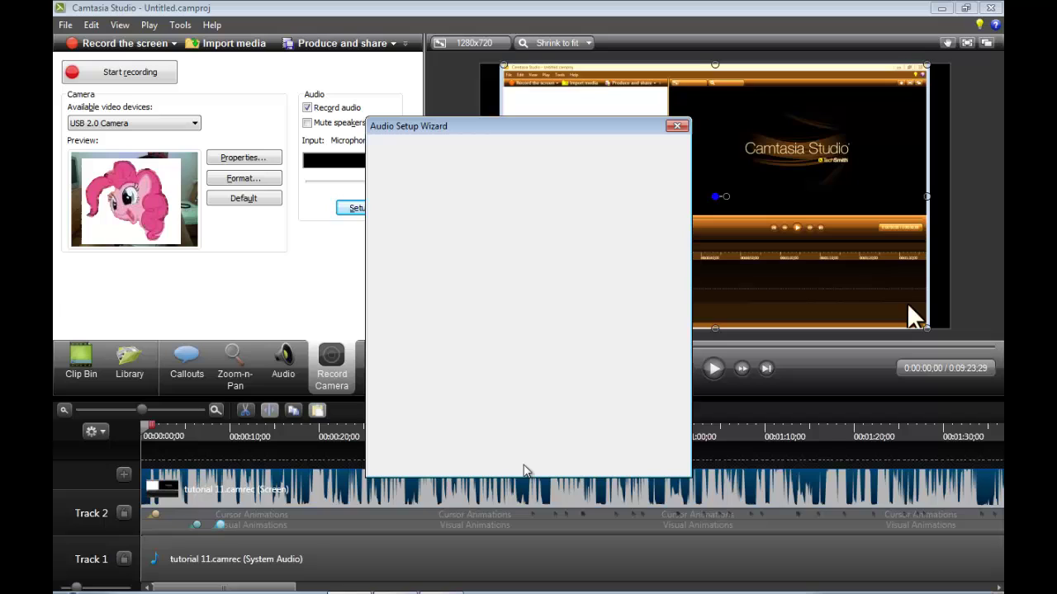
{"action": "left_click", "coordinate": [523, 464]}
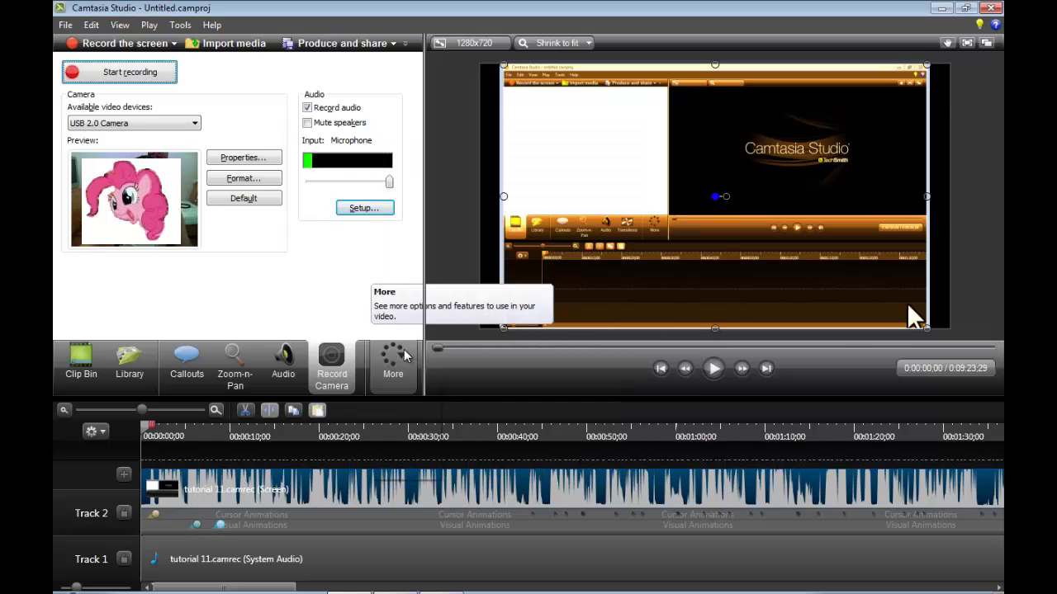
In the Captions panel, add a caption reading 'dsadsdasdadadasadsa' at 0:00:00;00.
{"action": "left_click", "coordinate": [408, 361]}
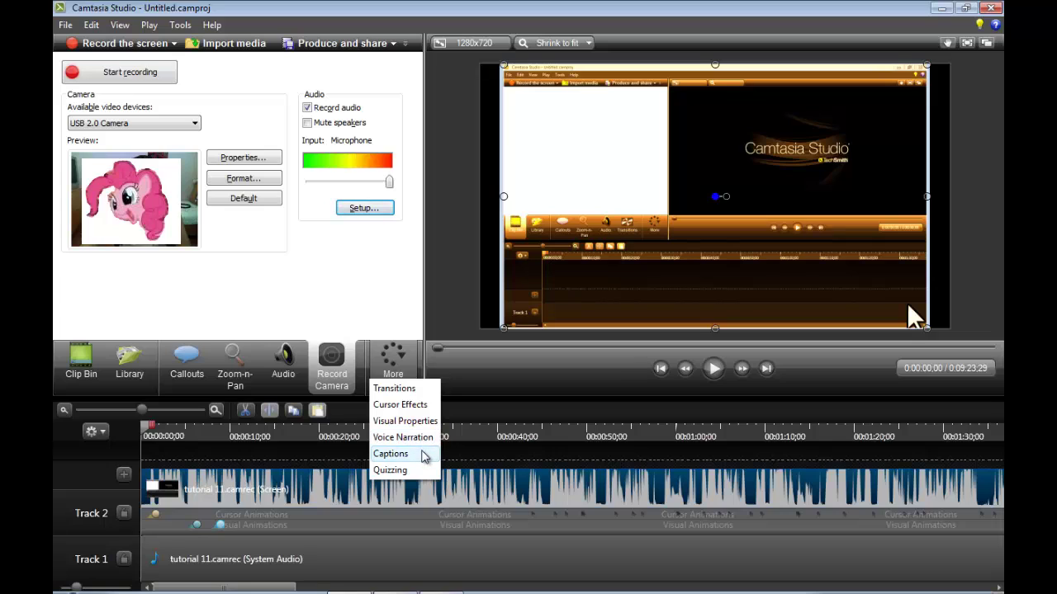
{"action": "left_click", "coordinate": [420, 453]}
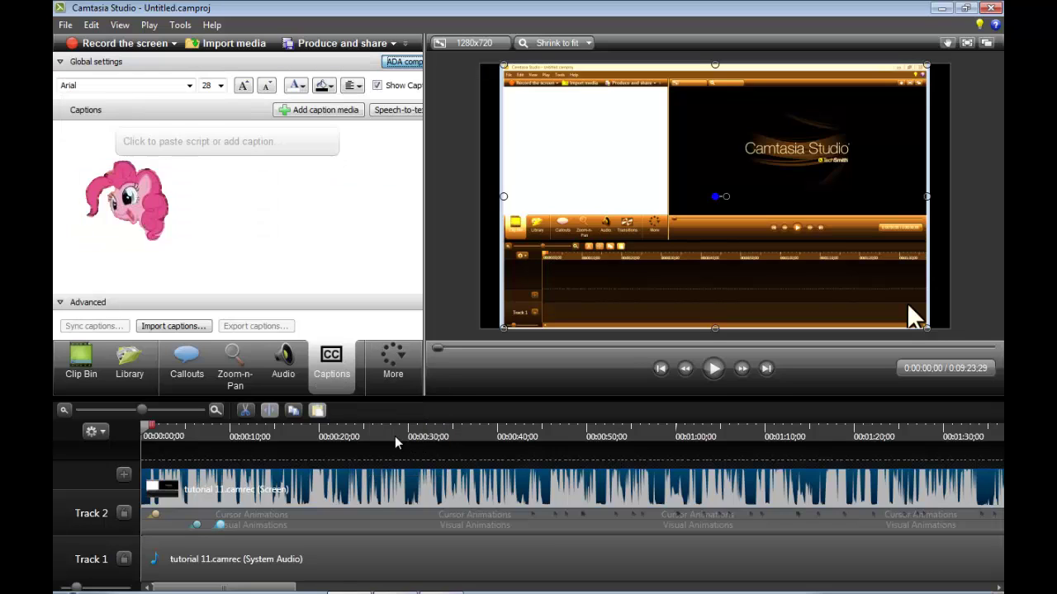
{"action": "left_click", "coordinate": [325, 117]}
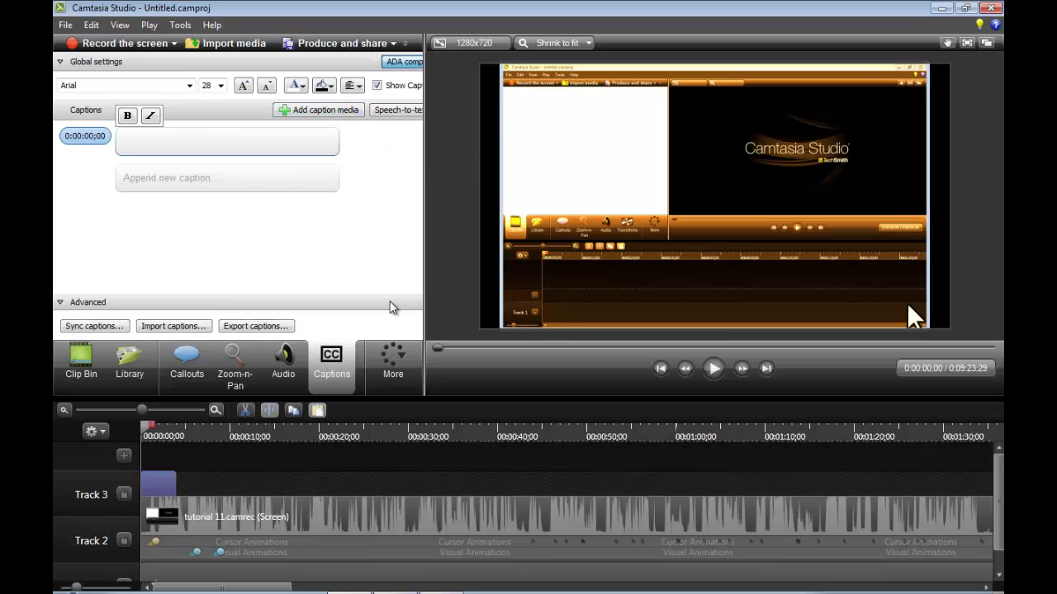
{"action": "type", "text": "dsadsdasdada"}
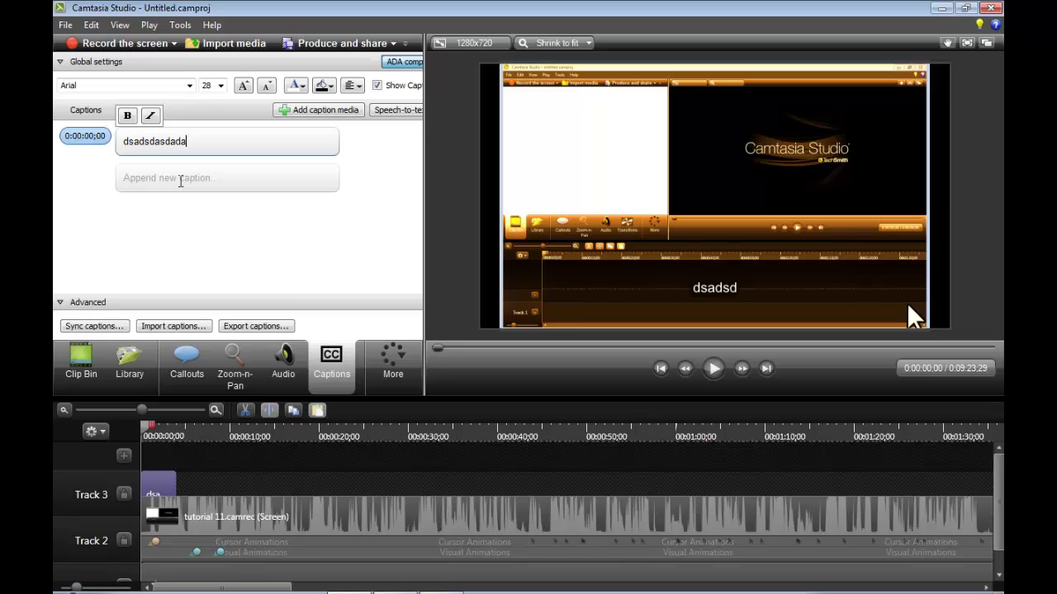
{"action": "type", "text": "dasadsa"}
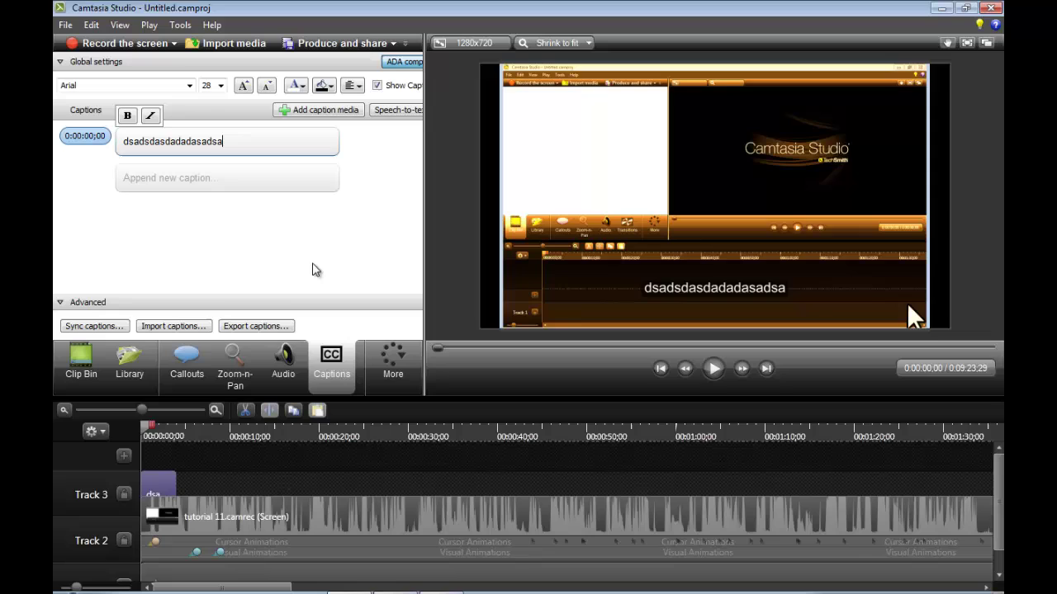
Play the video from the start to check the caption in the preview.
{"action": "left_click", "coordinate": [713, 368]}
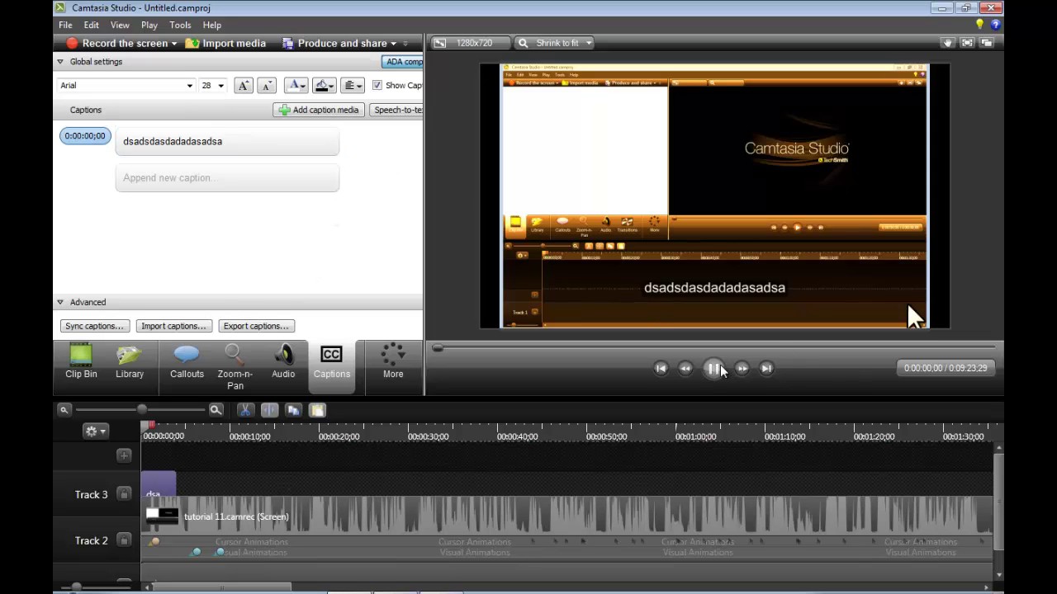
{"action": "left_click", "coordinate": [145, 433]}
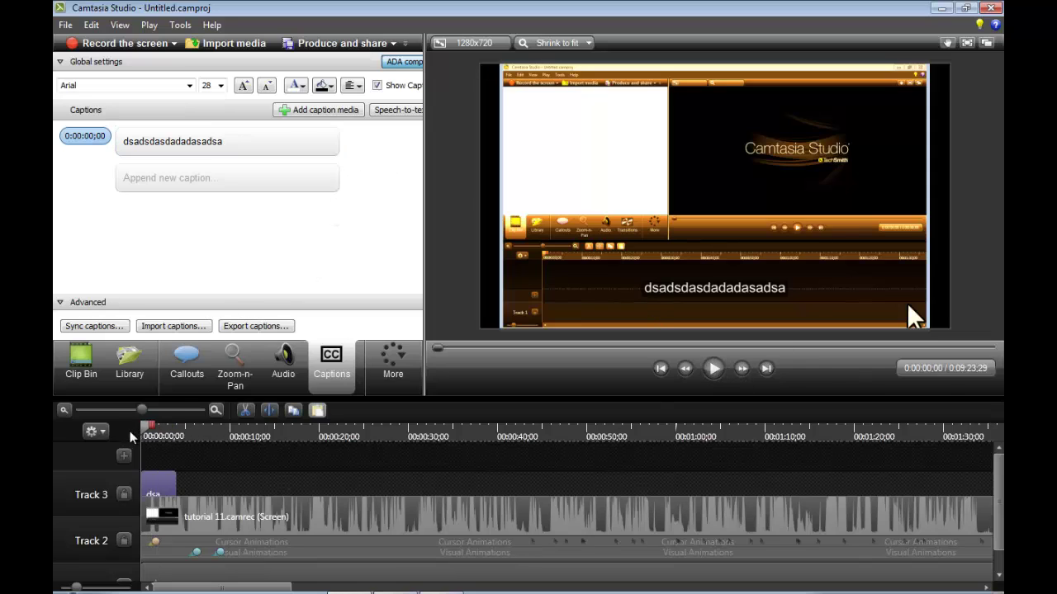
{"action": "left_click", "coordinate": [713, 368]}
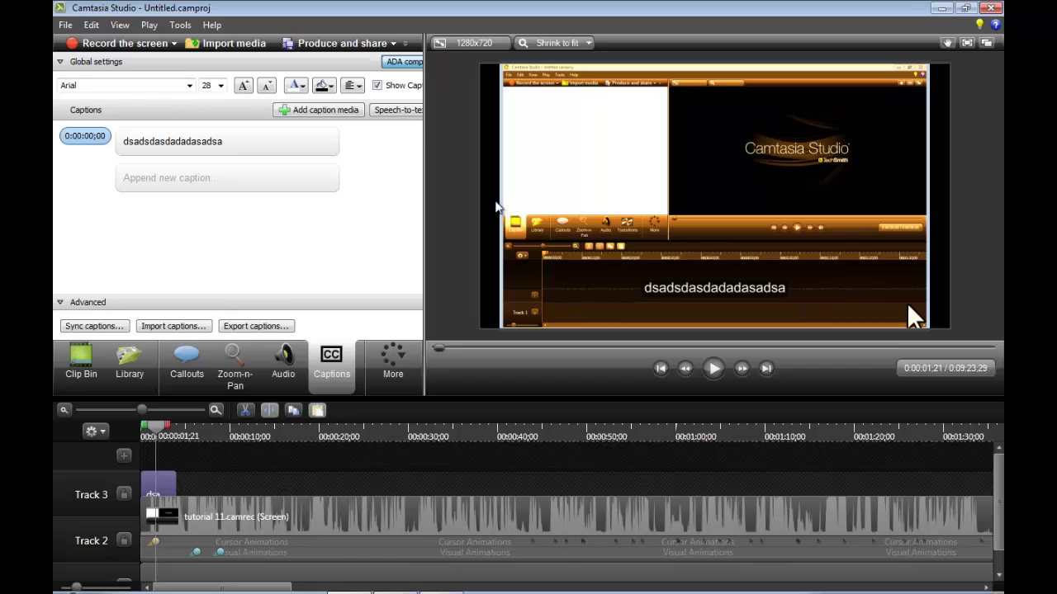
{"action": "left_click", "coordinate": [107, 327]}
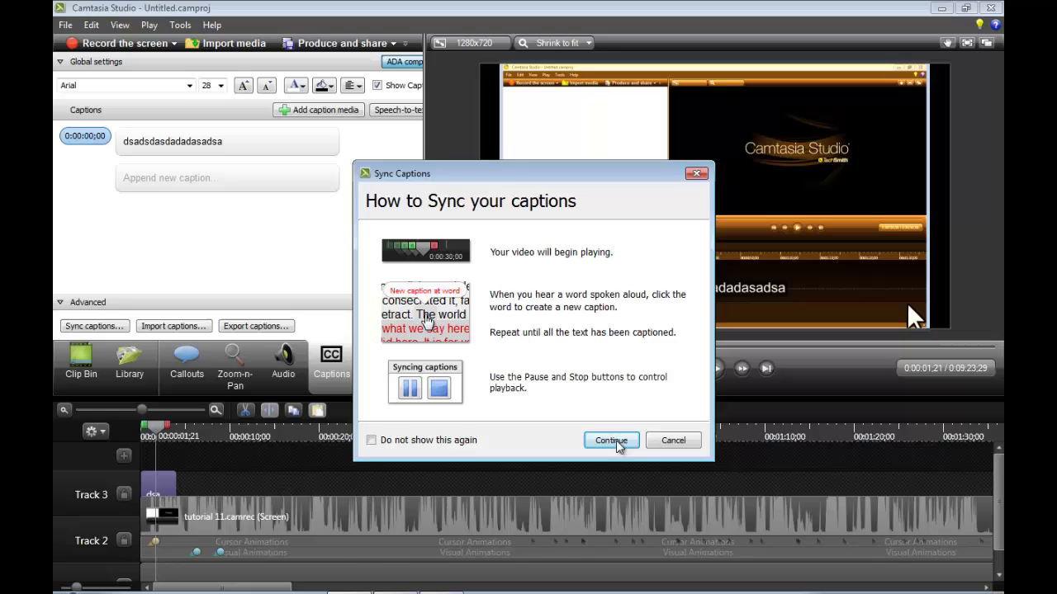
{"action": "left_click", "coordinate": [671, 442]}
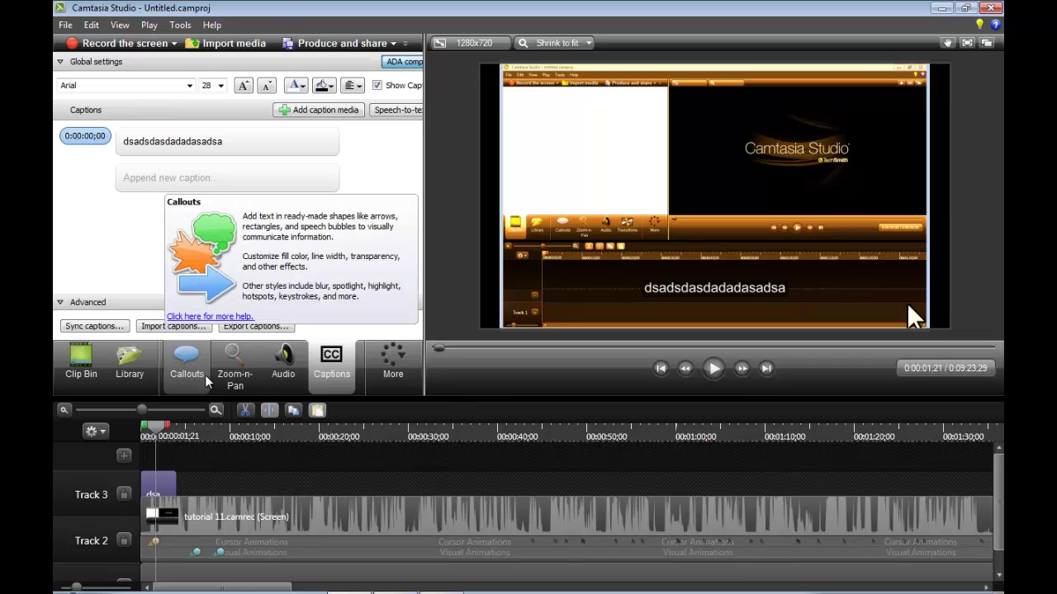
{"action": "left_click", "coordinate": [183, 326]}
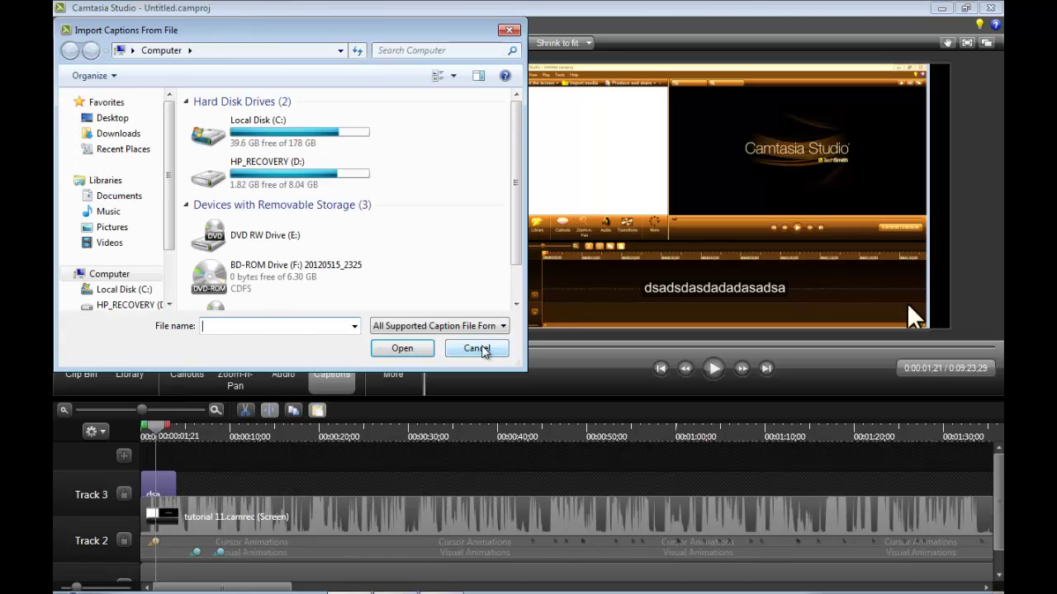
{"action": "left_click", "coordinate": [484, 349]}
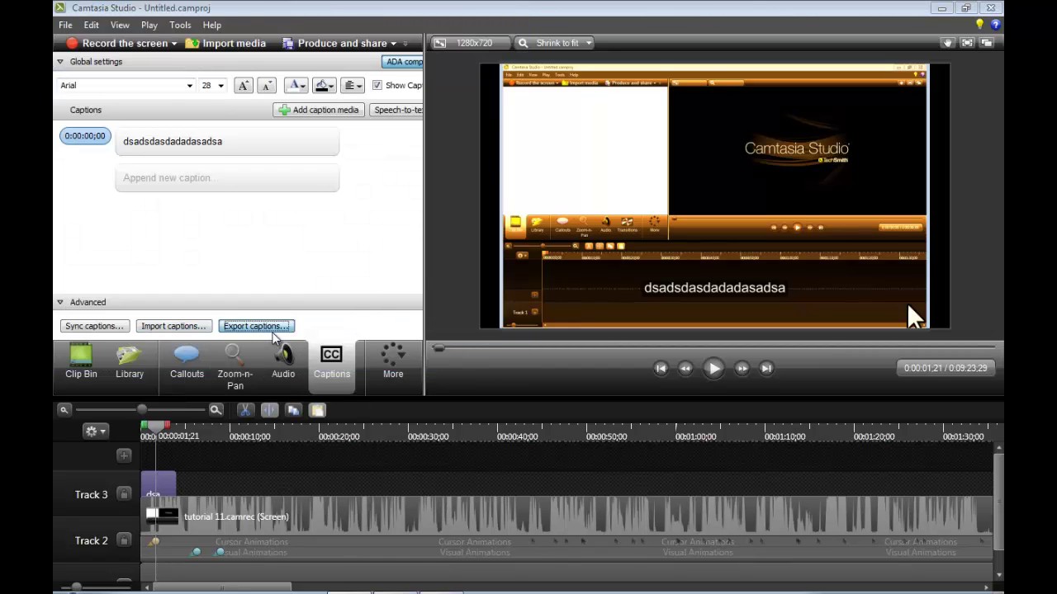
{"action": "left_click", "coordinate": [273, 330]}
{"action": "left_click", "coordinate": [474, 347]}
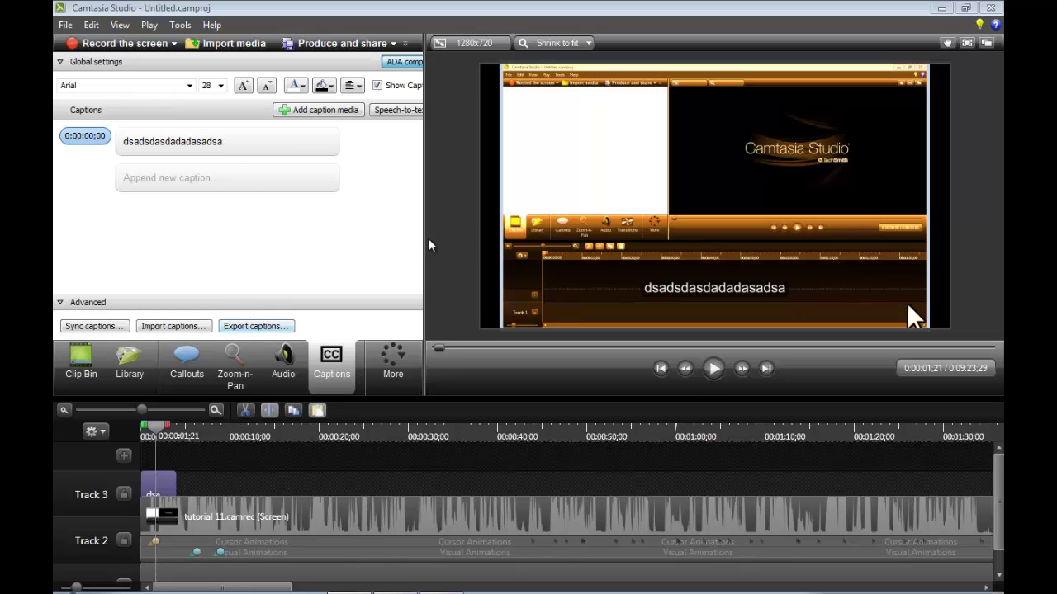
Append captions 'tesdfsdfdsf' at 0:00:04;00 and 'sdfsfsdfs' at 0:00:08;00, then select the clip.
{"action": "left_click", "coordinate": [238, 175]}
{"action": "type", "text": "tesdfsdfdsf"}
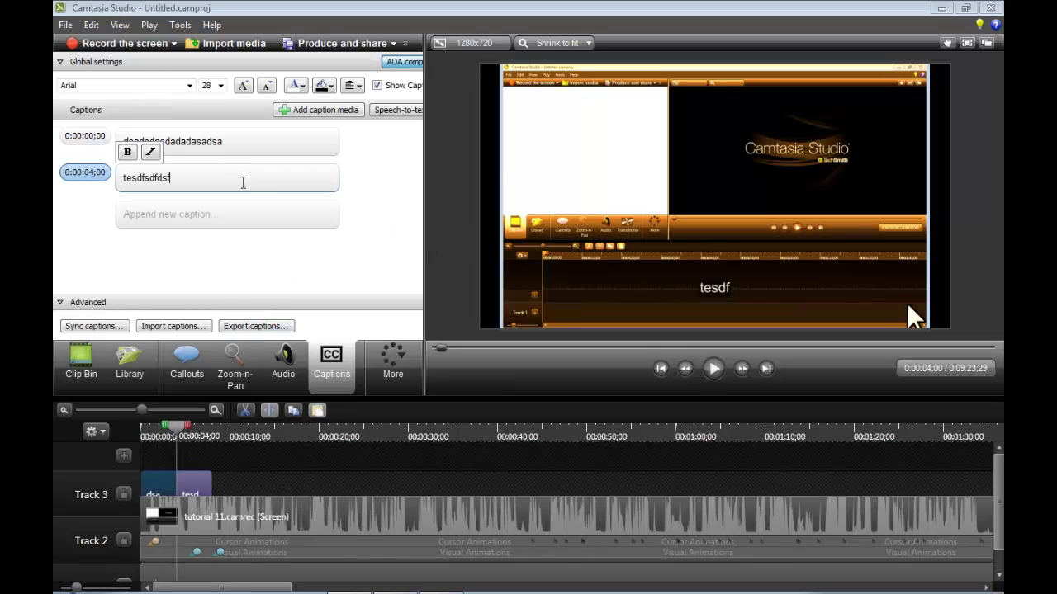
{"action": "left_click", "coordinate": [223, 217]}
{"action": "type", "text": "sdf"}
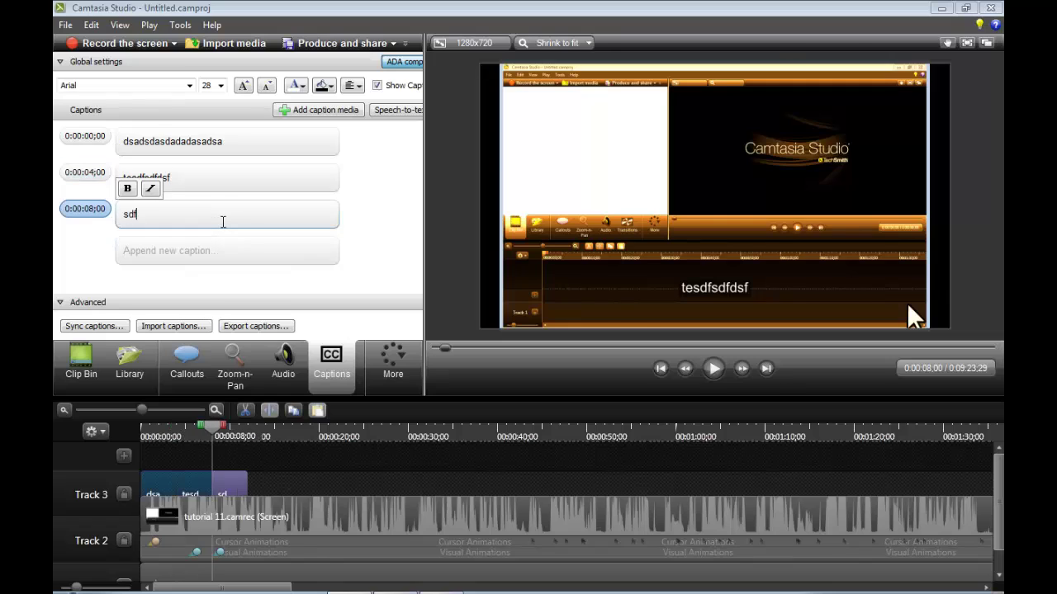
{"action": "type", "text": "sfsdfs"}
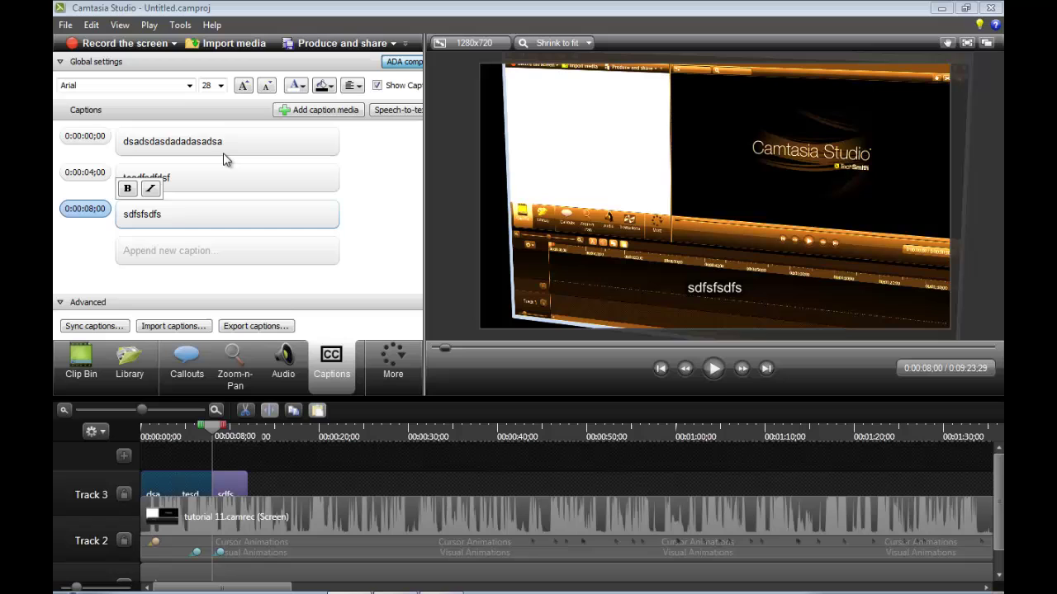
{"action": "left_click", "coordinate": [698, 290]}
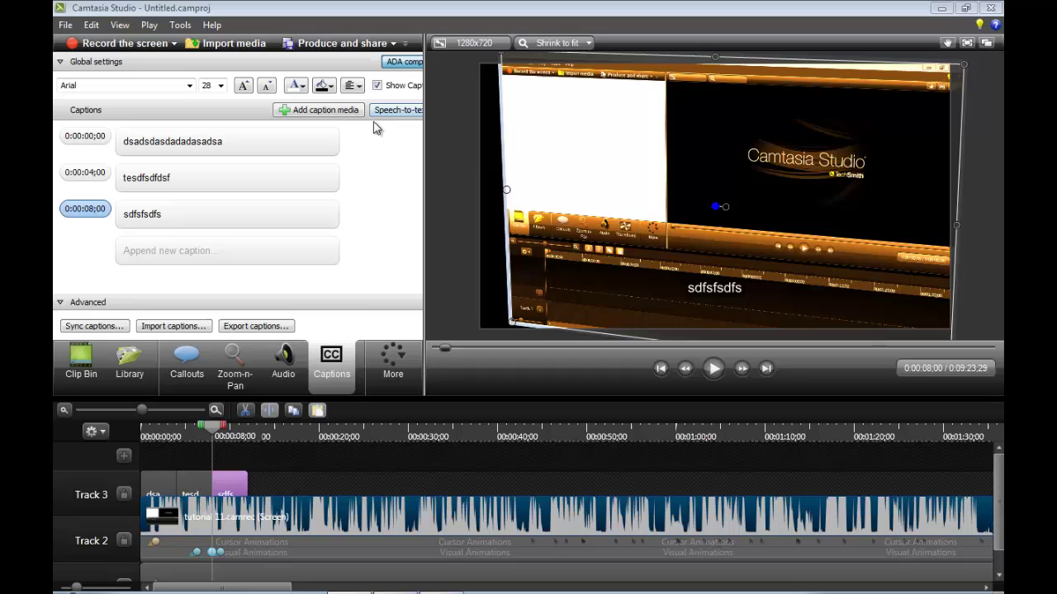
Choose Quizzing from the More list and scroll through the Quizzing panel options.
{"action": "left_click", "coordinate": [390, 363]}
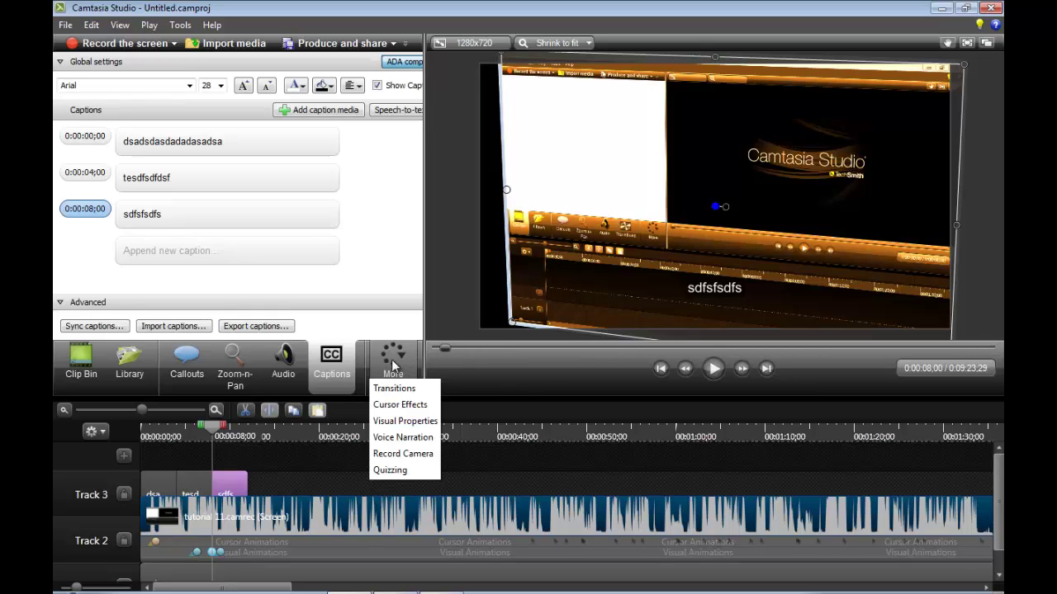
{"action": "left_click", "coordinate": [408, 471]}
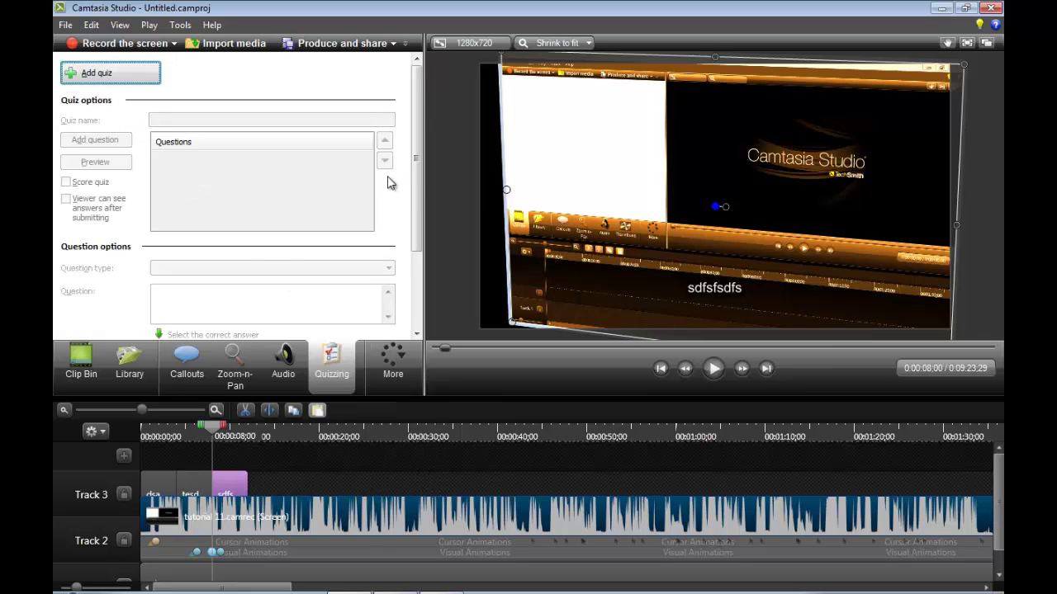
{"action": "mouse_move", "coordinate": [418, 170]}
{"action": "left_mouse_down"}
{"action": "mouse_move", "coordinate": [405, 259]}
{"action": "mouse_move", "coordinate": [404, 165]}
{"action": "left_mouse_up"}
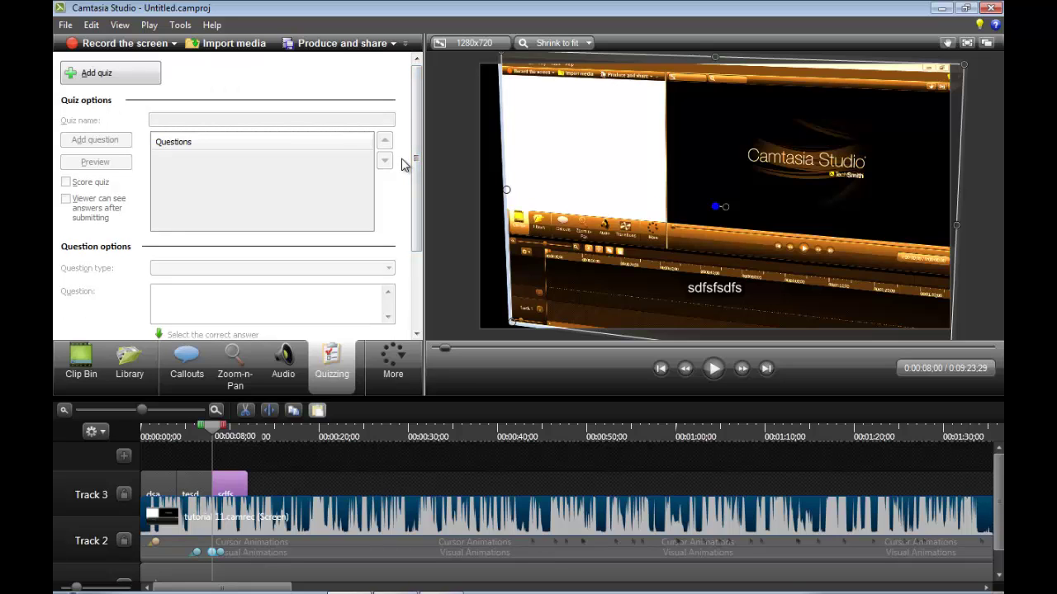
{"action": "left_click_drag", "start_coordinate": [417, 162], "coordinate": [414, 217]}
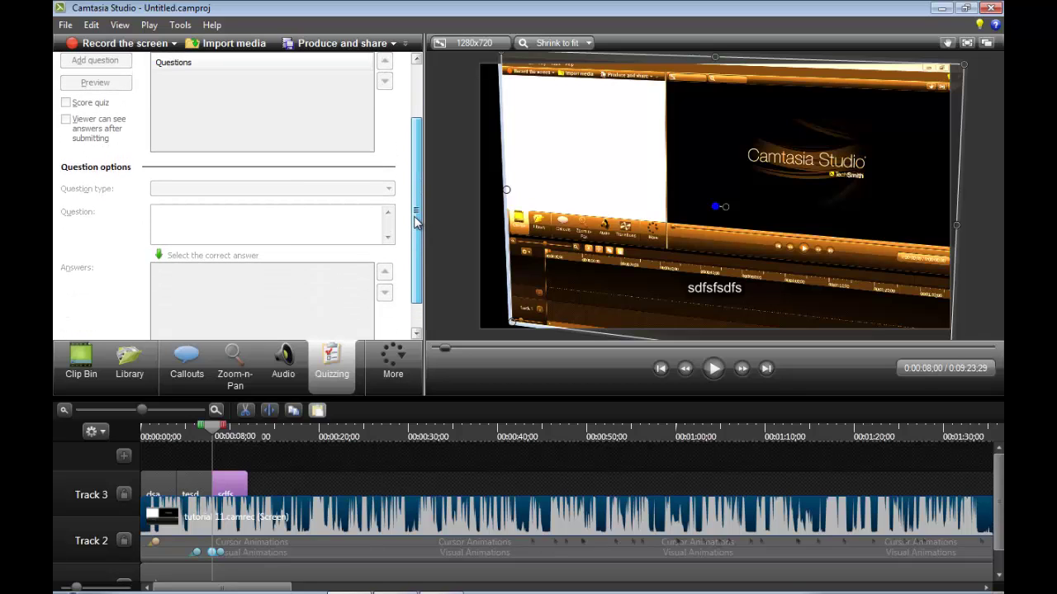
{"action": "left_click_drag", "start_coordinate": [416, 221], "coordinate": [420, 163]}
Add a quiz named 'rwerw' at the playhead with a second Multiple Choice question.
{"action": "left_click", "coordinate": [97, 72]}
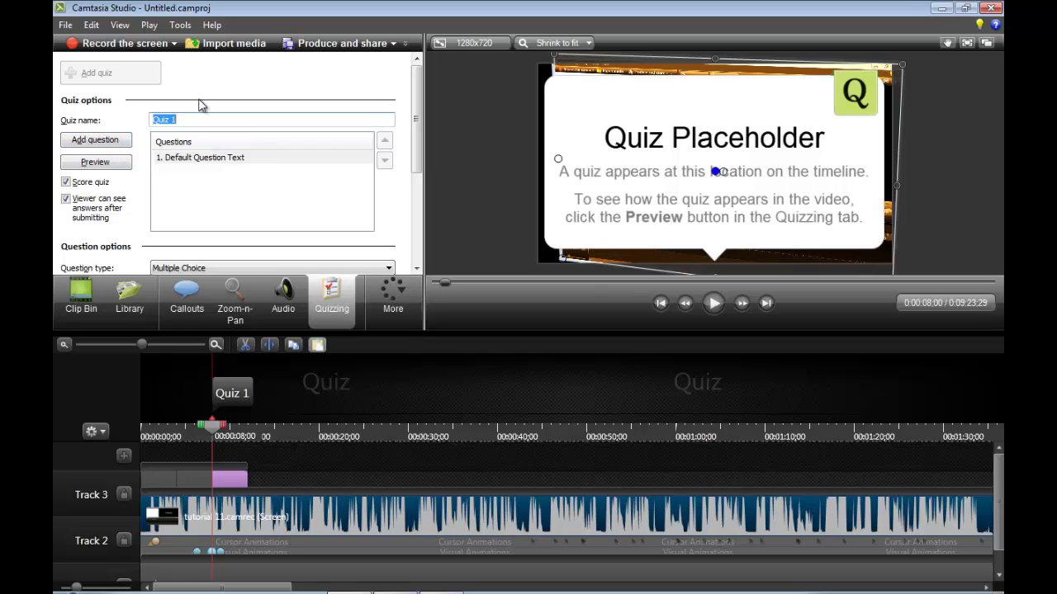
{"action": "type", "text": "rwerw"}
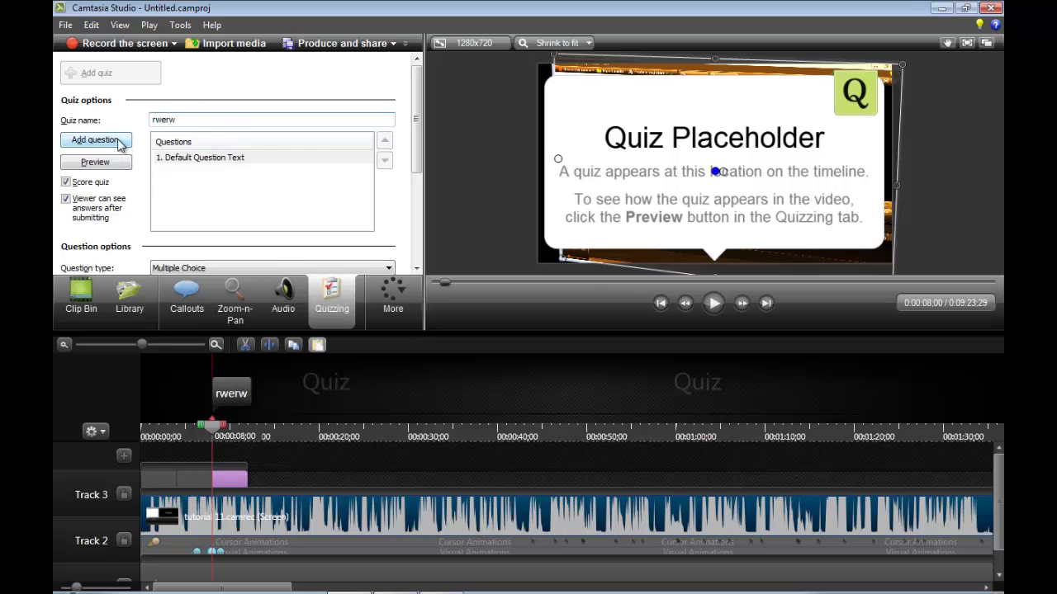
{"action": "left_click", "coordinate": [119, 141]}
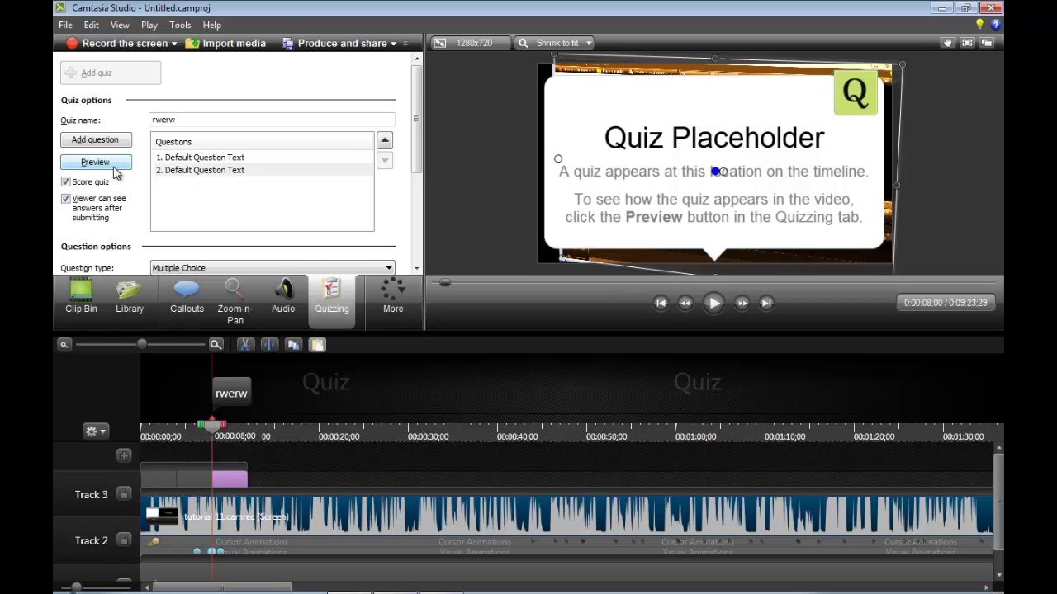
{"action": "left_click_drag", "start_coordinate": [417, 163], "coordinate": [417, 217]}
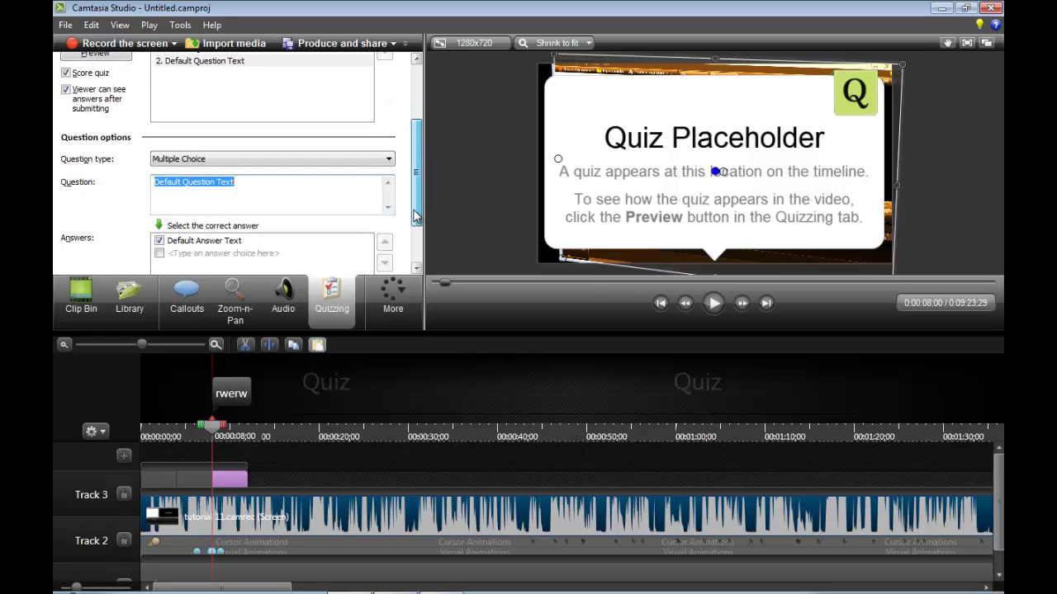
{"action": "left_click", "coordinate": [351, 161]}
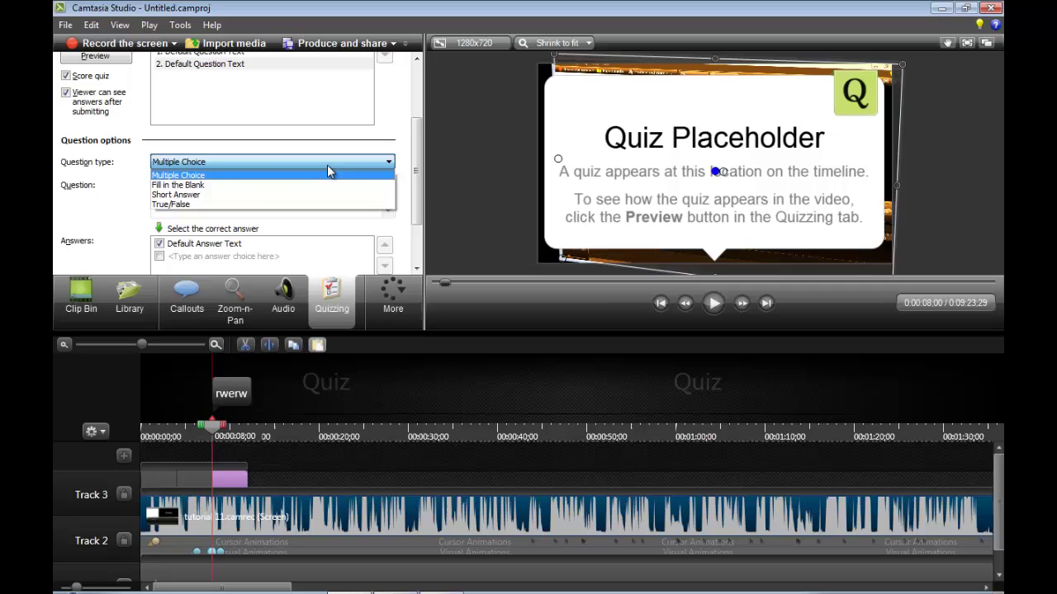
{"action": "left_click", "coordinate": [326, 176]}
{"action": "left_click", "coordinate": [168, 263]}
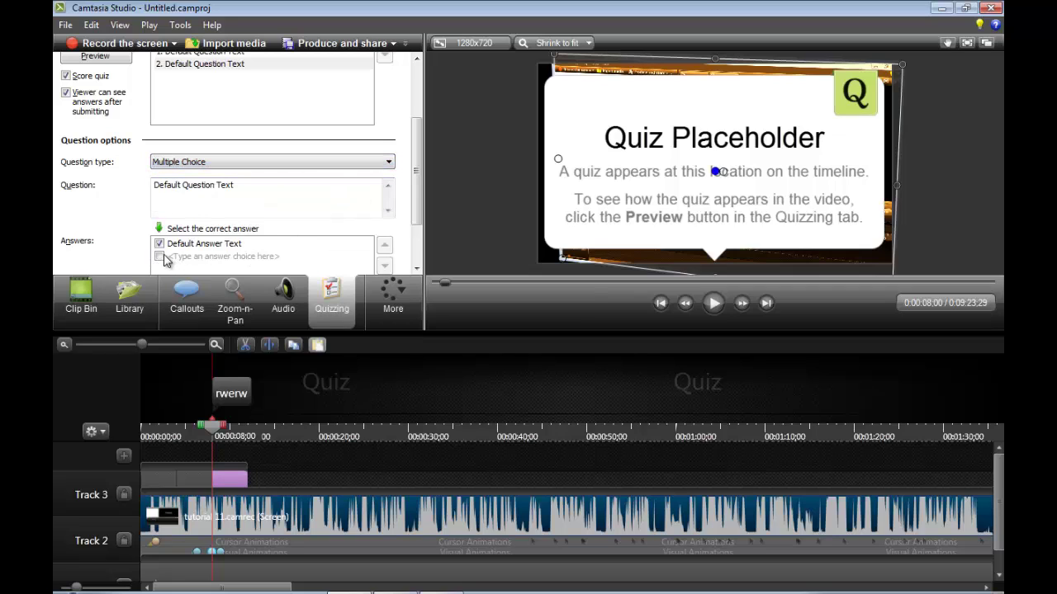
{"action": "left_click_drag", "start_coordinate": [417, 208], "coordinate": [416, 244]}
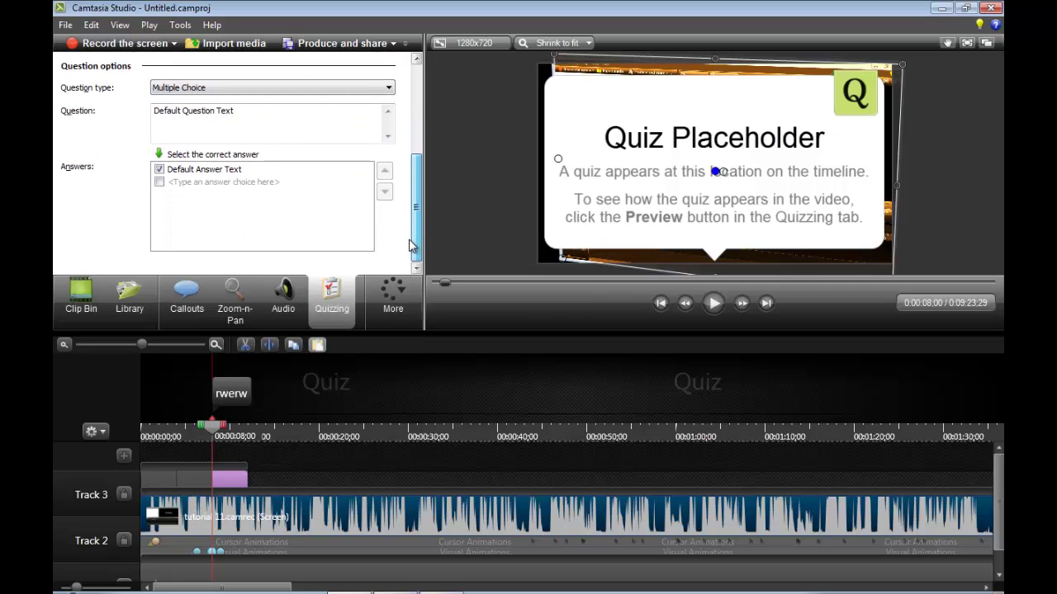
Replace the second question's text with 'werwerwrwerw' and review its answer choices.
{"action": "left_click", "coordinate": [251, 123]}
{"action": "key", "text": "ctrl+a"}
{"action": "type", "text": "werwerwrwerw"}
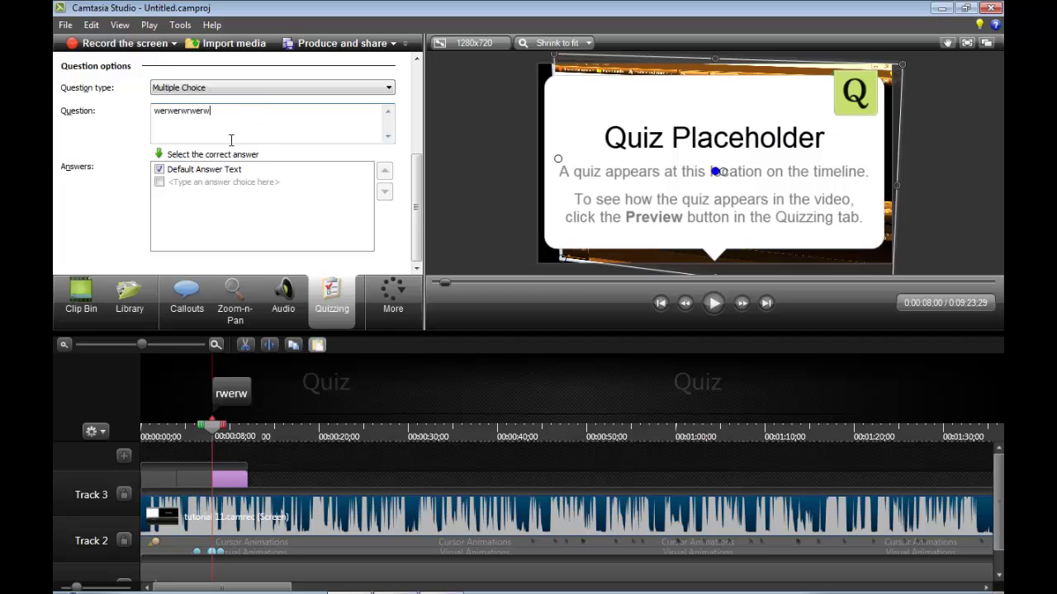
{"action": "left_click", "coordinate": [184, 171]}
{"action": "left_click", "coordinate": [235, 184]}
{"action": "left_click", "coordinate": [259, 170]}
{"action": "left_click", "coordinate": [264, 182]}
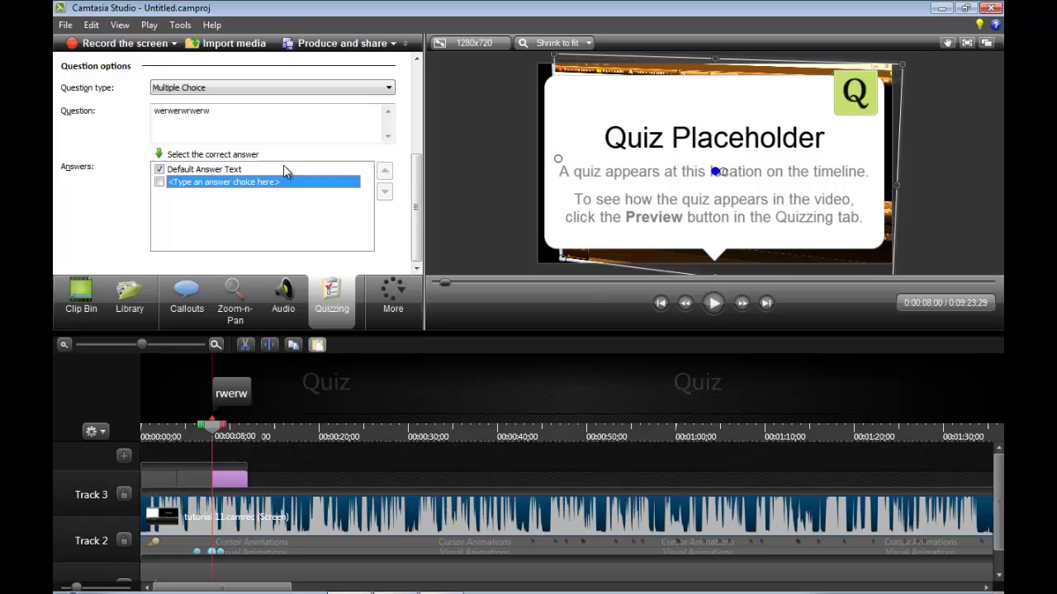
{"action": "left_click_drag", "start_coordinate": [420, 235], "coordinate": [421, 141]}
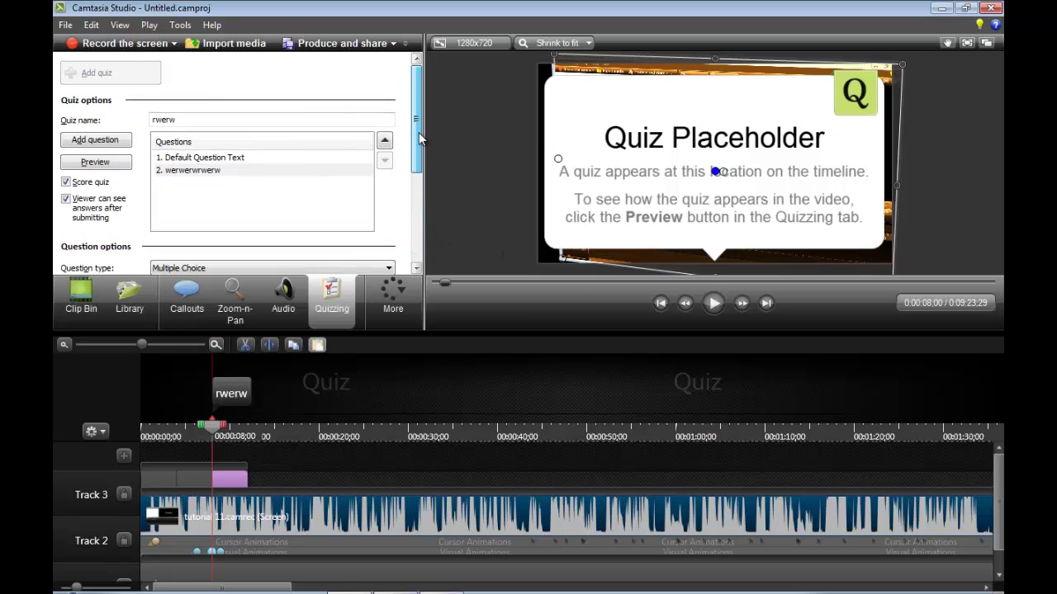
Keep quiz scoring on, let viewers see answers after submitting, and preview the quiz.
{"action": "left_click", "coordinate": [65, 183]}
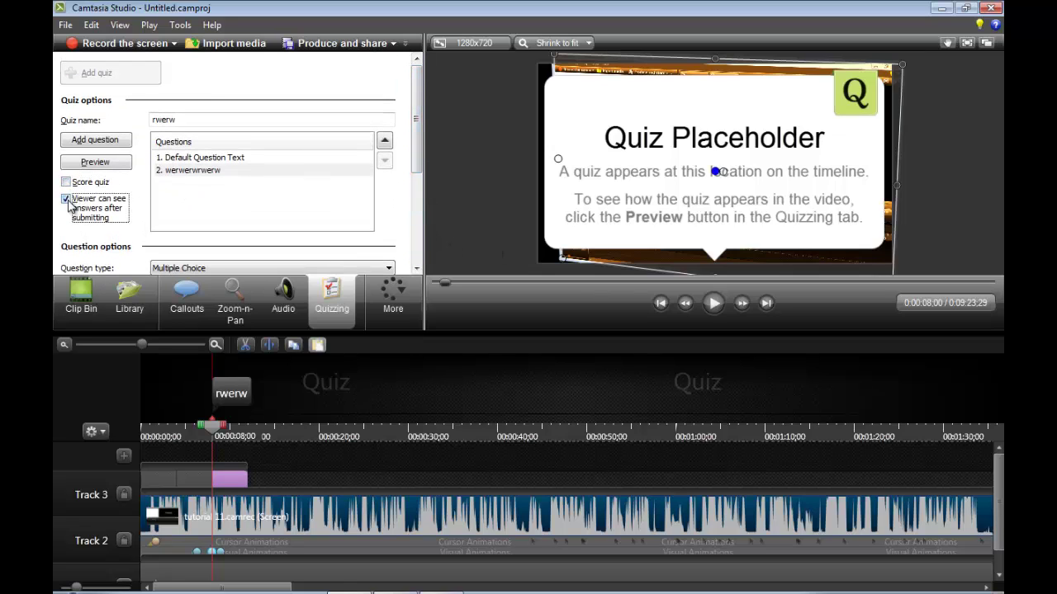
{"action": "left_click", "coordinate": [65, 182]}
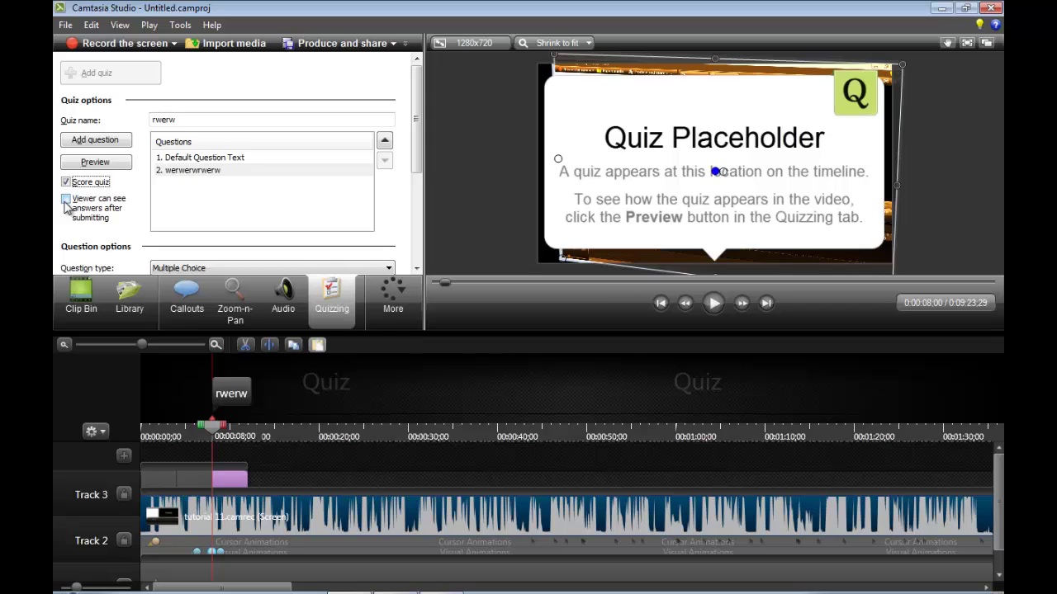
{"action": "left_click", "coordinate": [66, 204]}
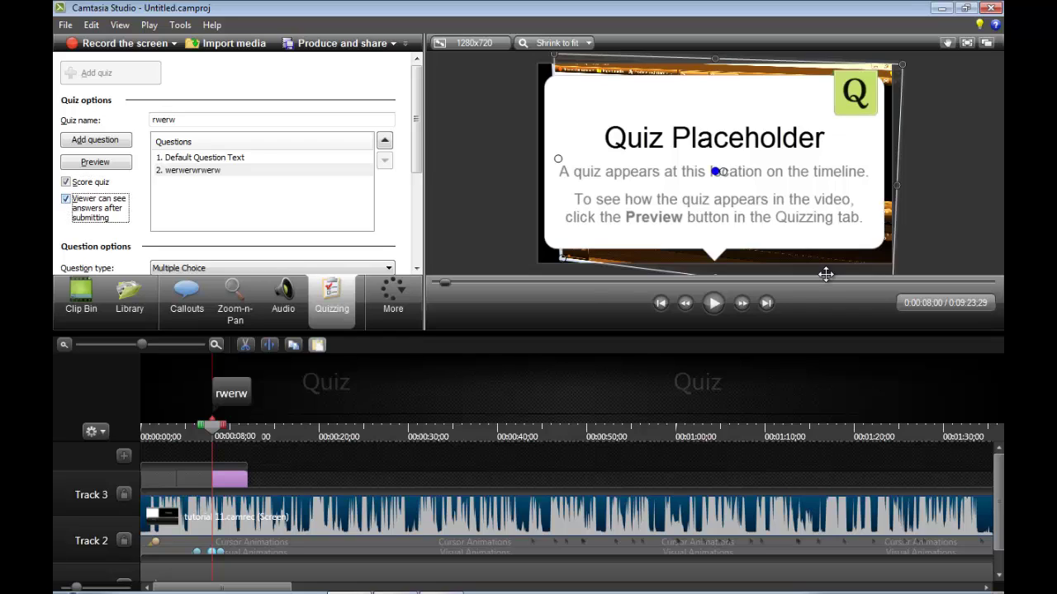
{"action": "left_click", "coordinate": [95, 164]}
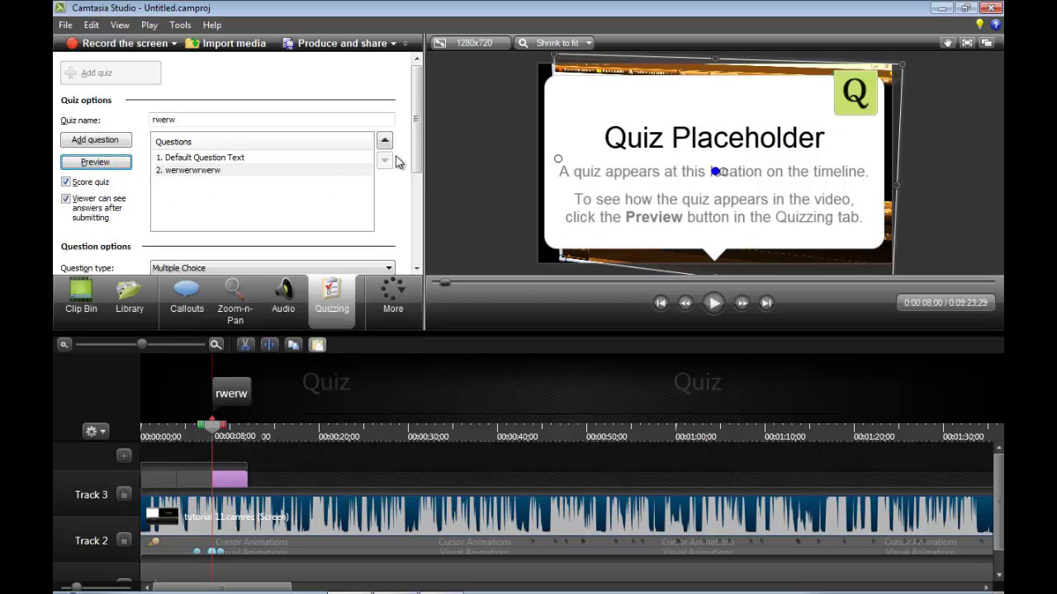
Close the Chrome Quiz Preview tab showing question 1 of 2 of 'rwerw'.
{"action": "left_click_drag", "start_coordinate": [417, 165], "coordinate": [417, 228]}
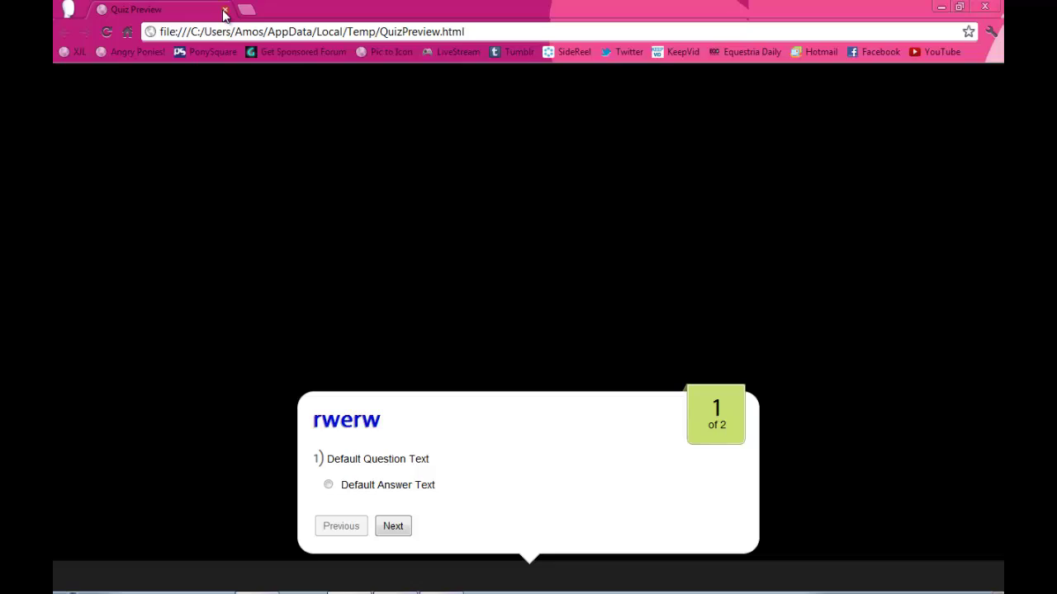
{"action": "left_click", "coordinate": [224, 11]}
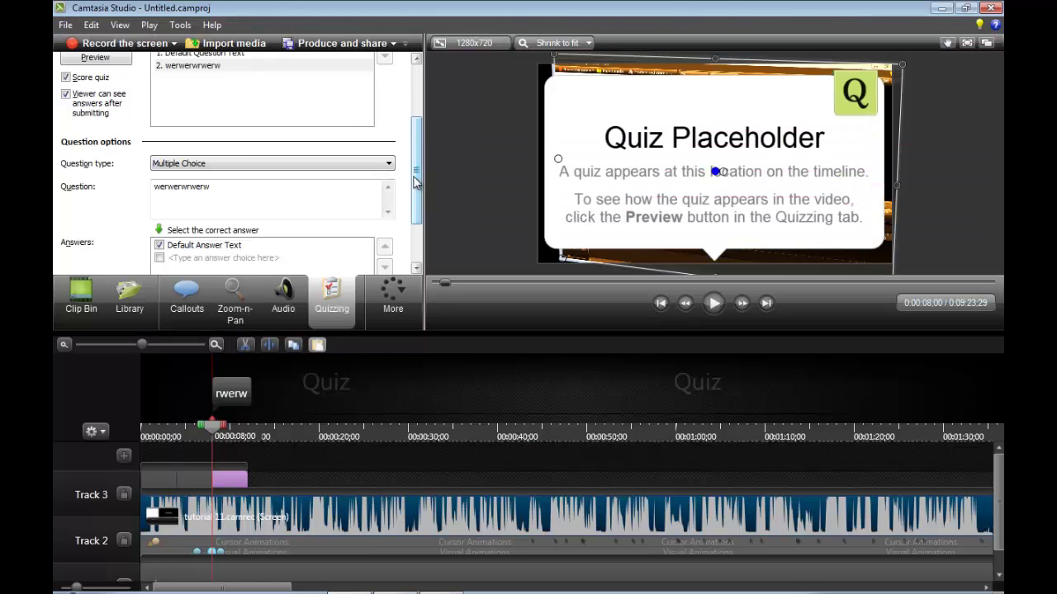
{"action": "left_click_drag", "start_coordinate": [416, 182], "coordinate": [389, 118]}
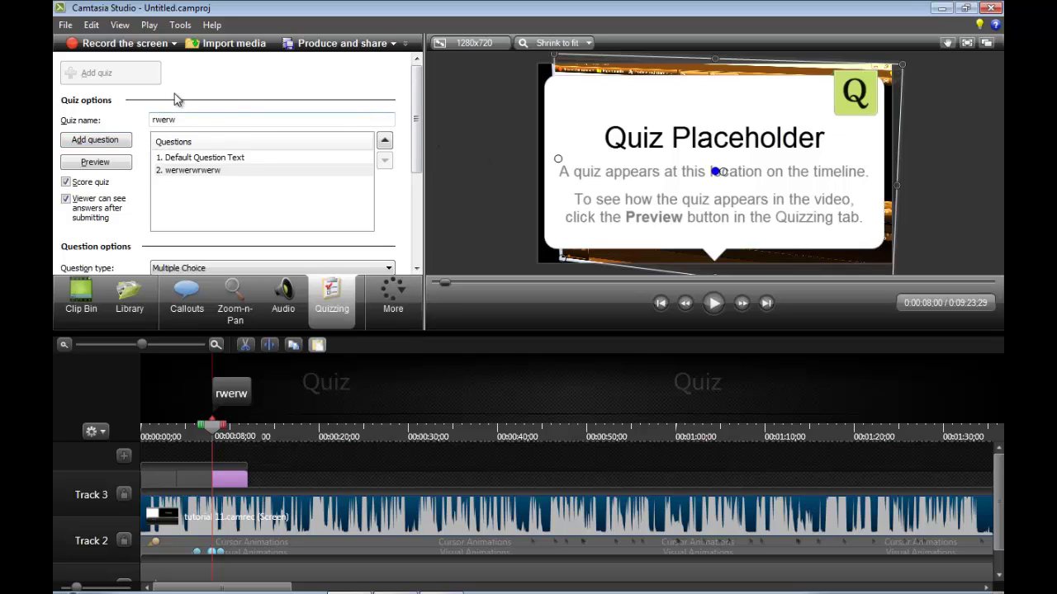
{"action": "left_click_drag", "start_coordinate": [415, 134], "coordinate": [404, 202]}
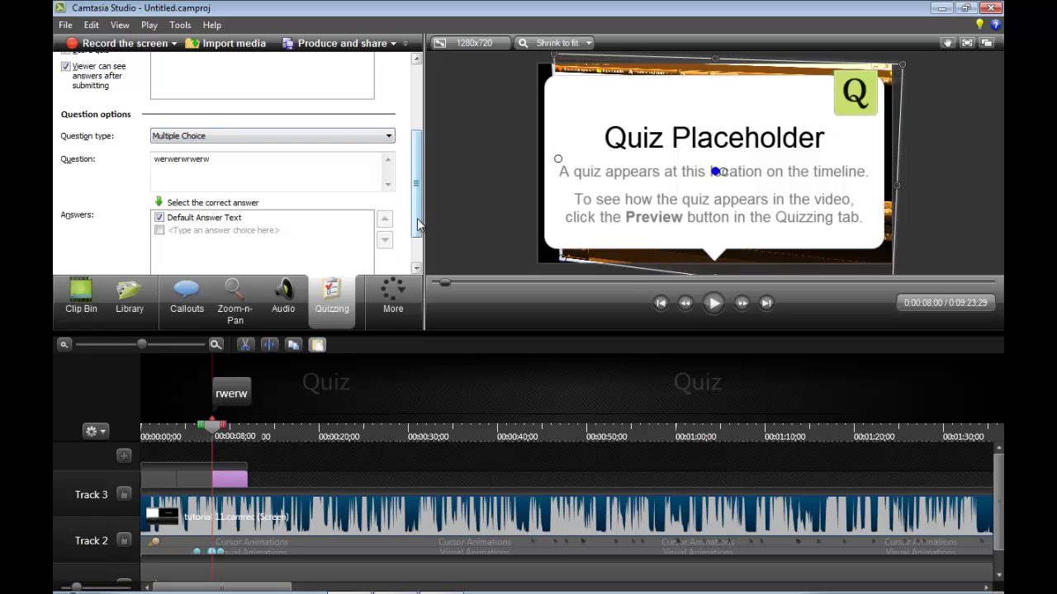
{"action": "left_click_drag", "start_coordinate": [421, 213], "coordinate": [366, 109]}
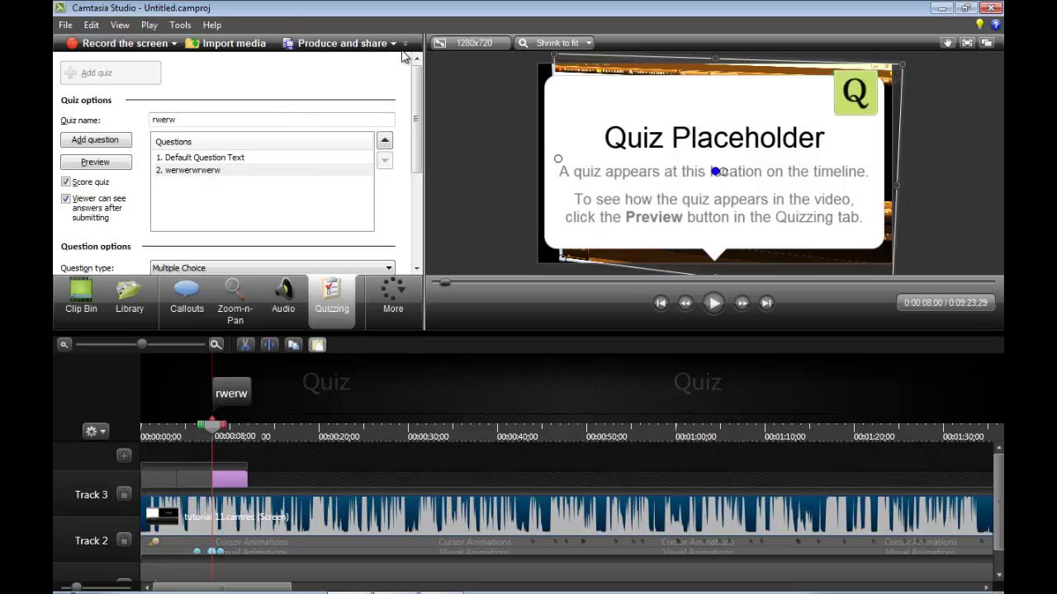
Start the Production Wizard with Share to YouTube, accept the warning, then return to the preset list.
{"action": "left_click", "coordinate": [334, 45]}
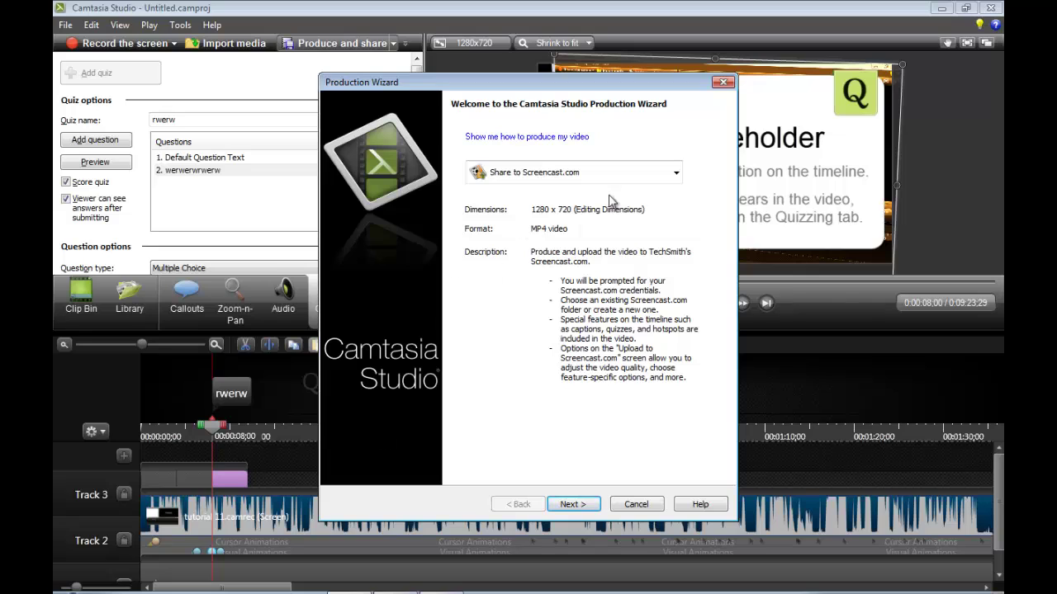
{"action": "left_click", "coordinate": [676, 179]}
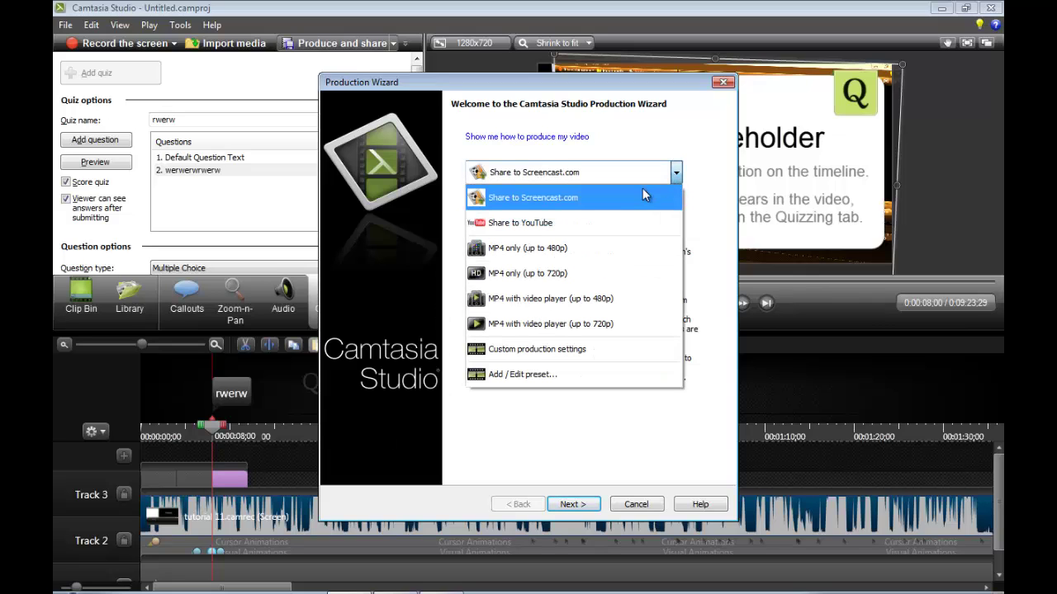
{"action": "left_click", "coordinate": [606, 221]}
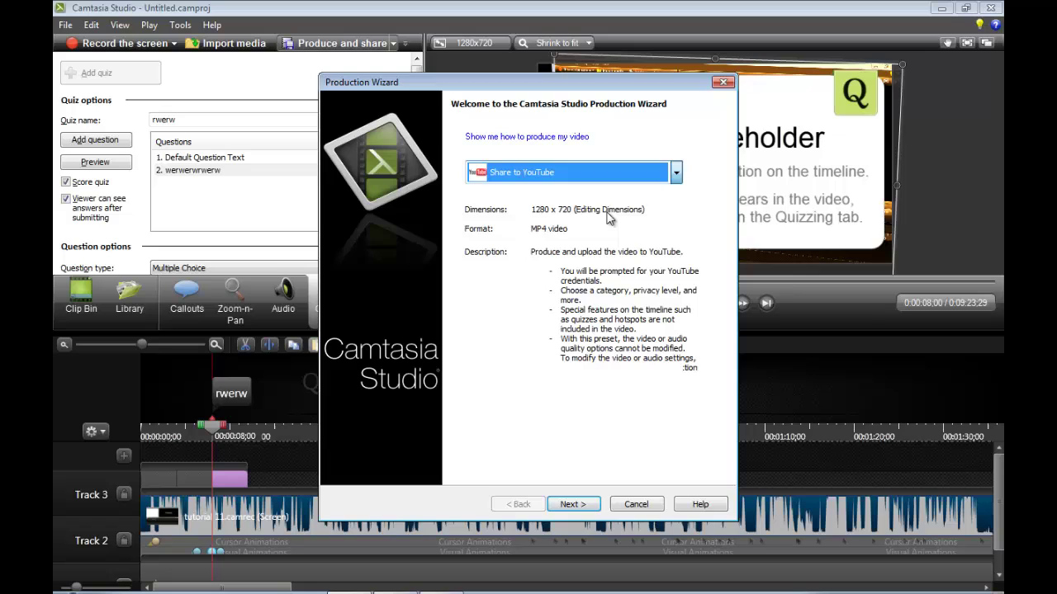
{"action": "left_click", "coordinate": [576, 506]}
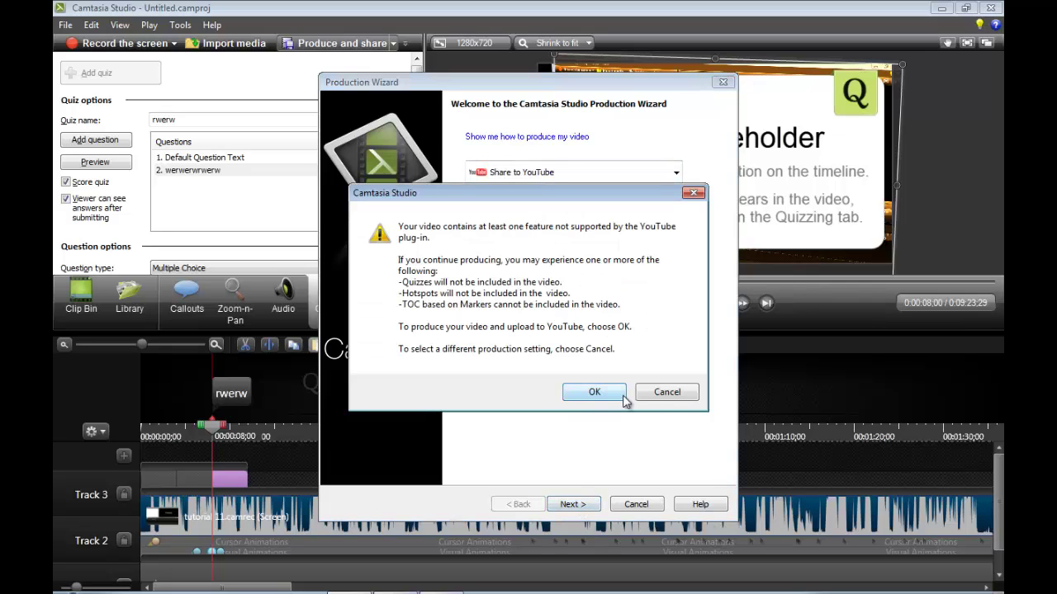
{"action": "left_click", "coordinate": [591, 394]}
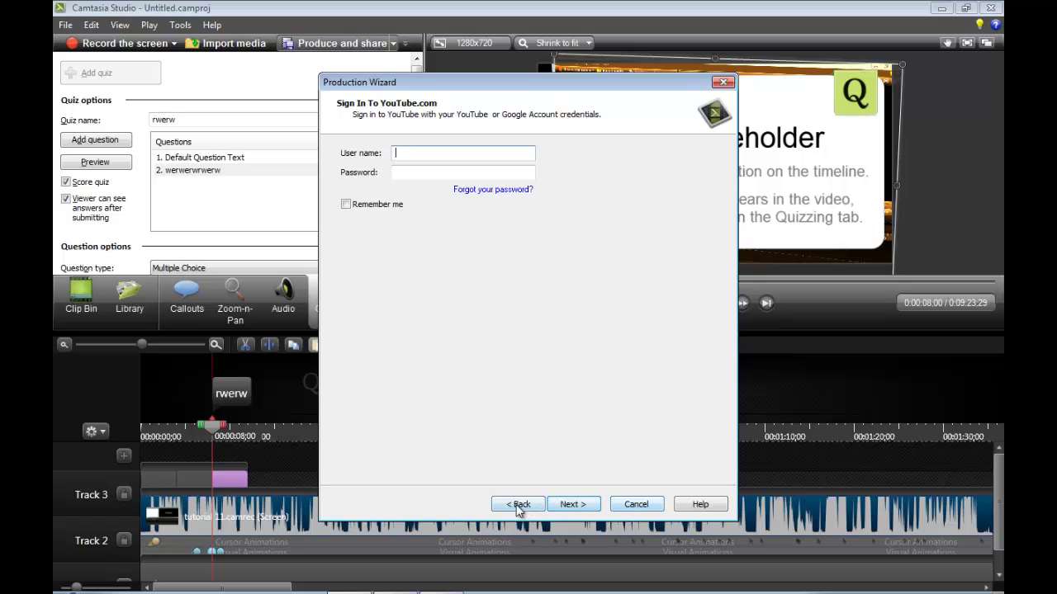
{"action": "left_click", "coordinate": [519, 506]}
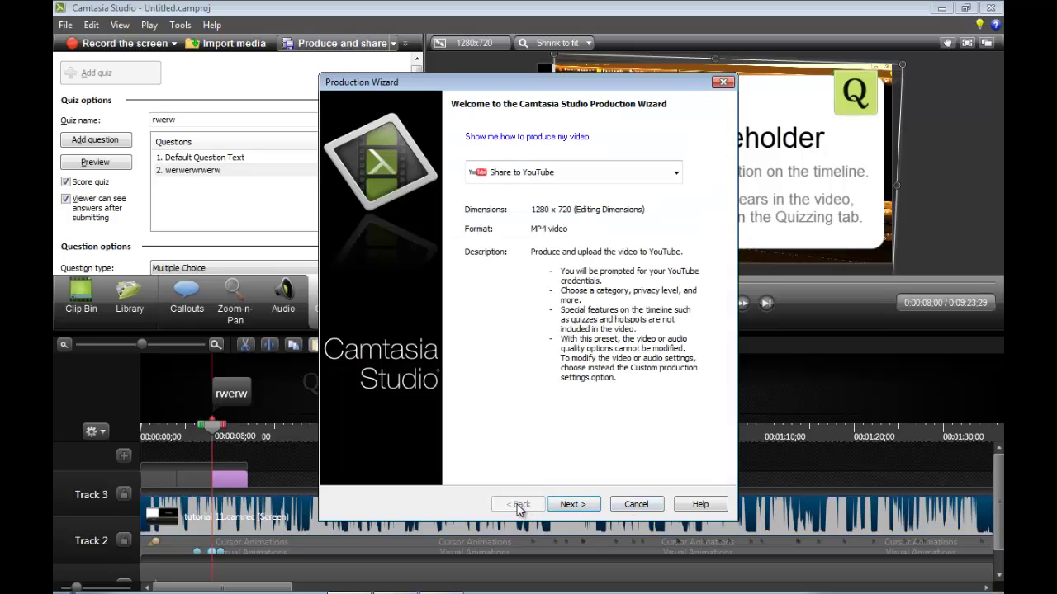
{"action": "left_click", "coordinate": [675, 172]}
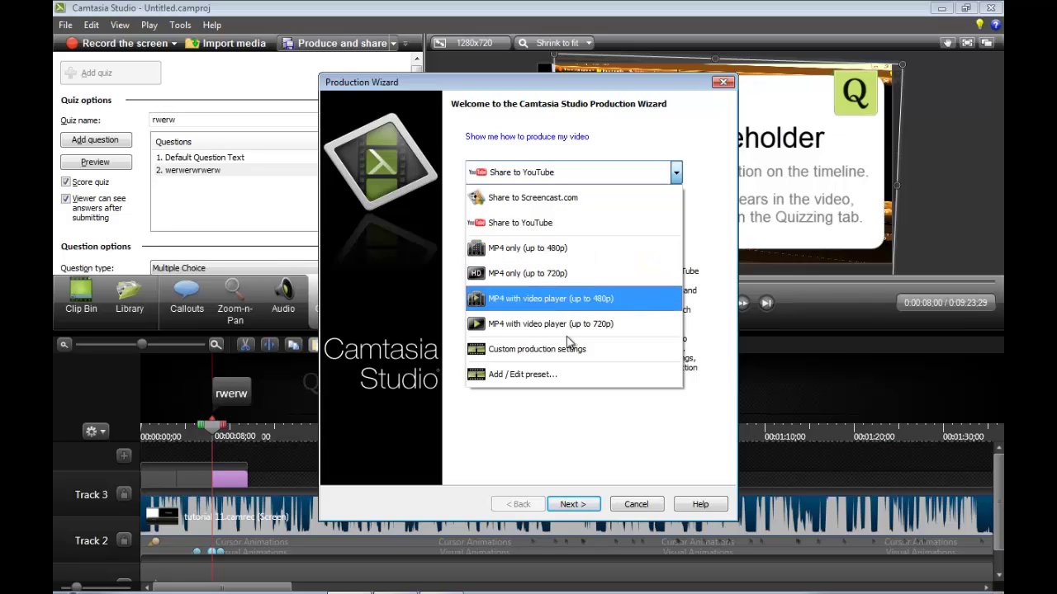
Choose the 'MP4 only (up to 720p)' preset and continue past the warning.
{"action": "left_click", "coordinate": [590, 413]}
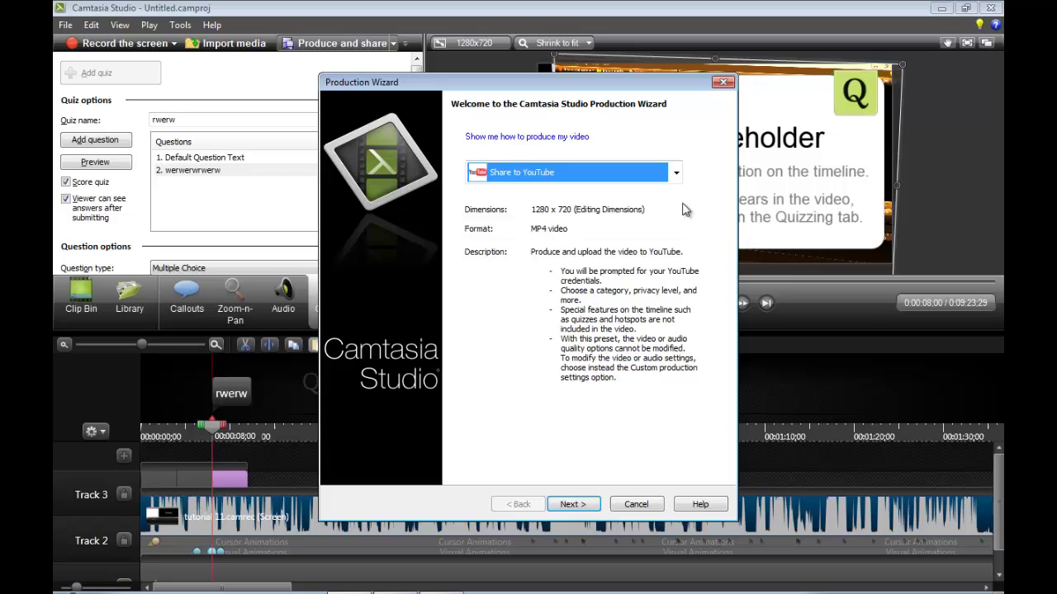
{"action": "left_click", "coordinate": [676, 171]}
{"action": "left_click", "coordinate": [588, 269]}
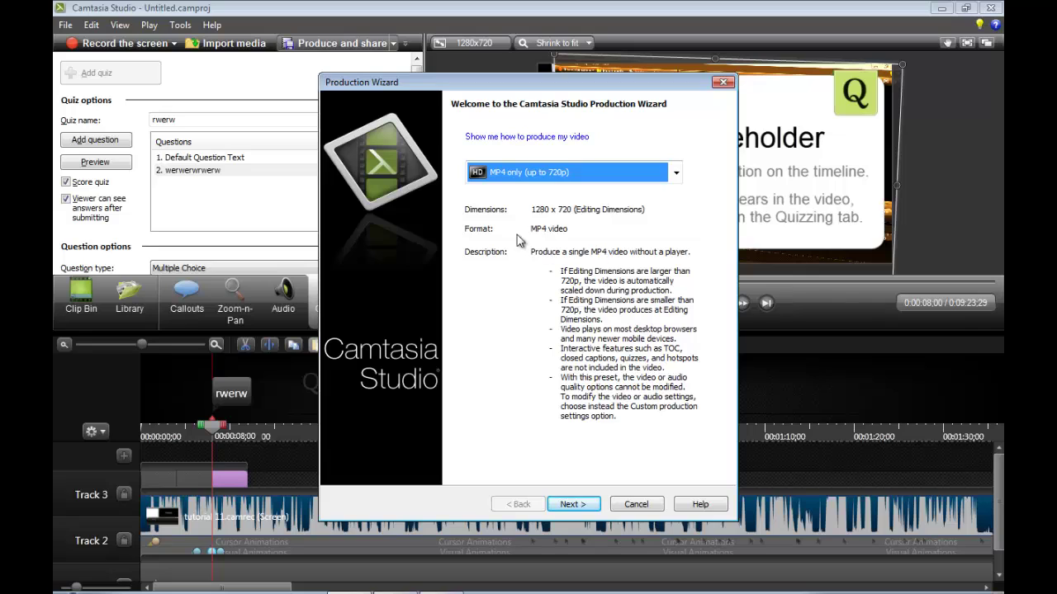
{"action": "left_click", "coordinate": [571, 504]}
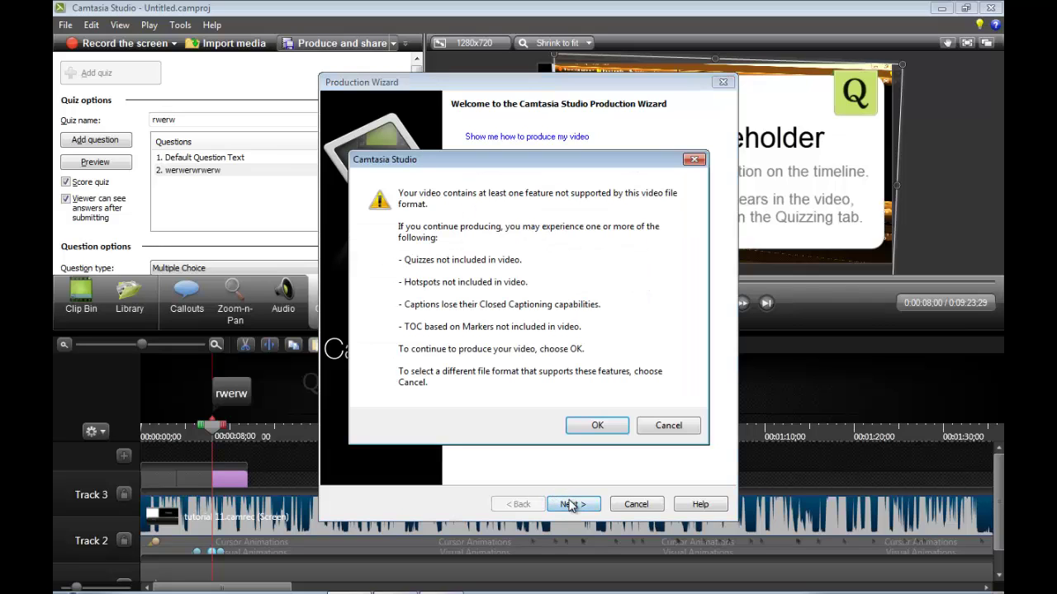
{"action": "left_click", "coordinate": [595, 424]}
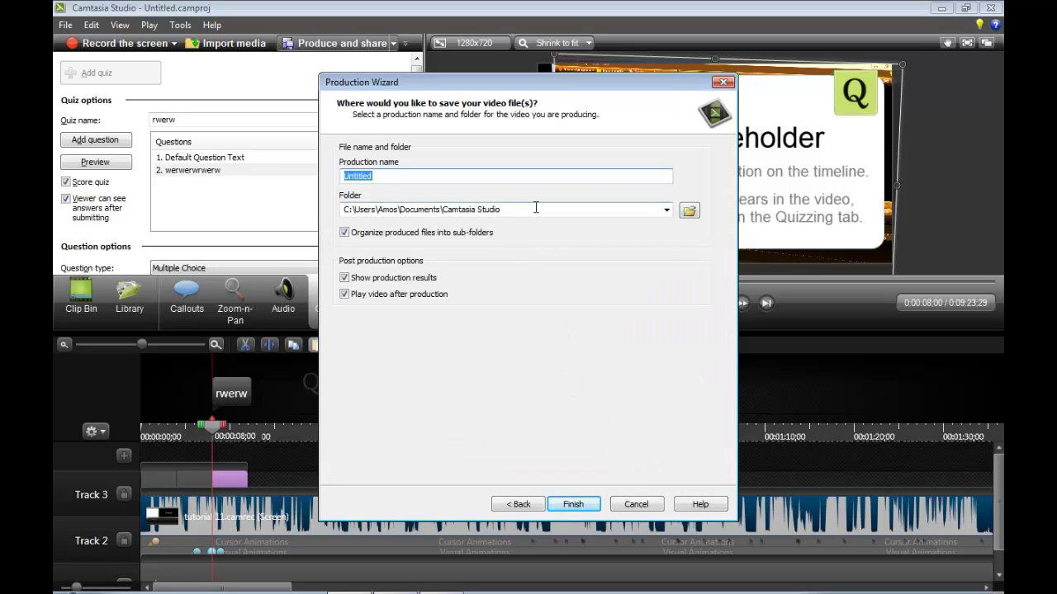
Enter 'ewttryedrsd' as the production name, then cancel the Production Wizard.
{"action": "type", "text": "ewttryedrsd"}
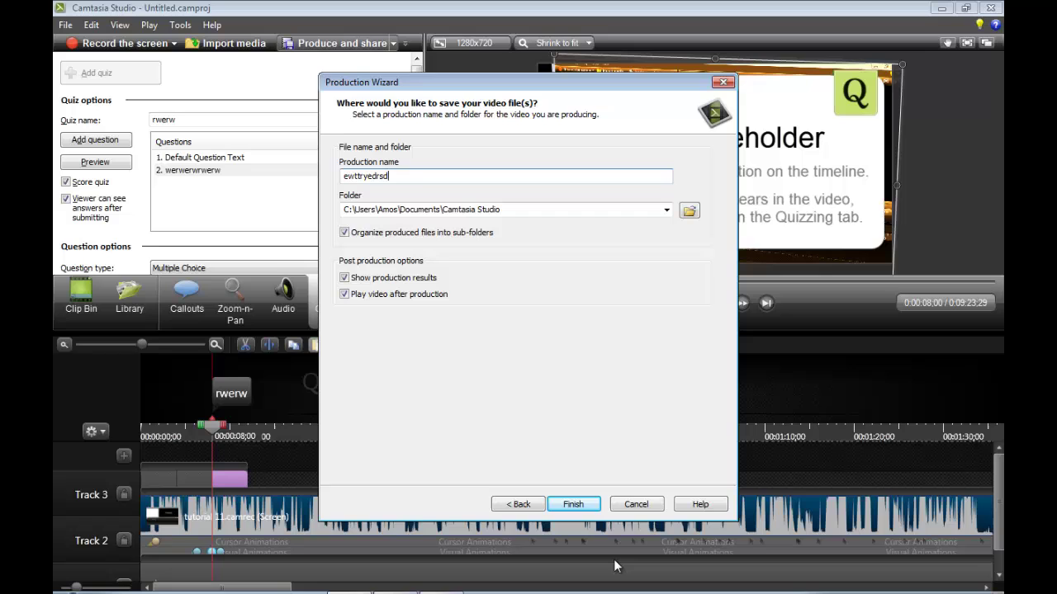
{"action": "left_click", "coordinate": [634, 504]}
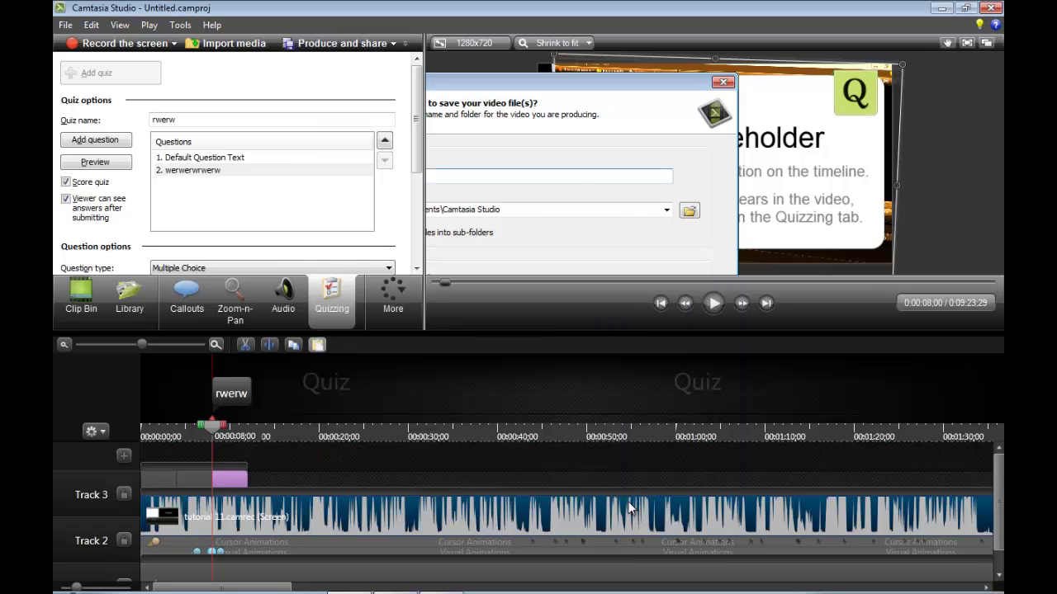
Start a screen capture from Record the screen and show the Camtasia Recorder controls.
{"action": "left_click", "coordinate": [173, 44]}
{"action": "left_click", "coordinate": [238, 73]}
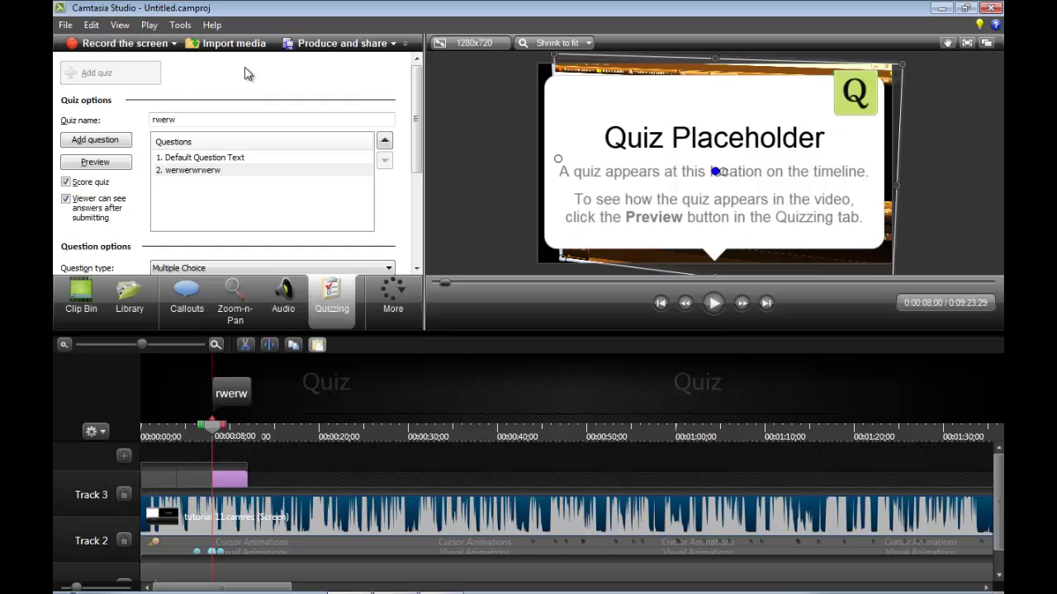
{"action": "left_click", "coordinate": [395, 586]}
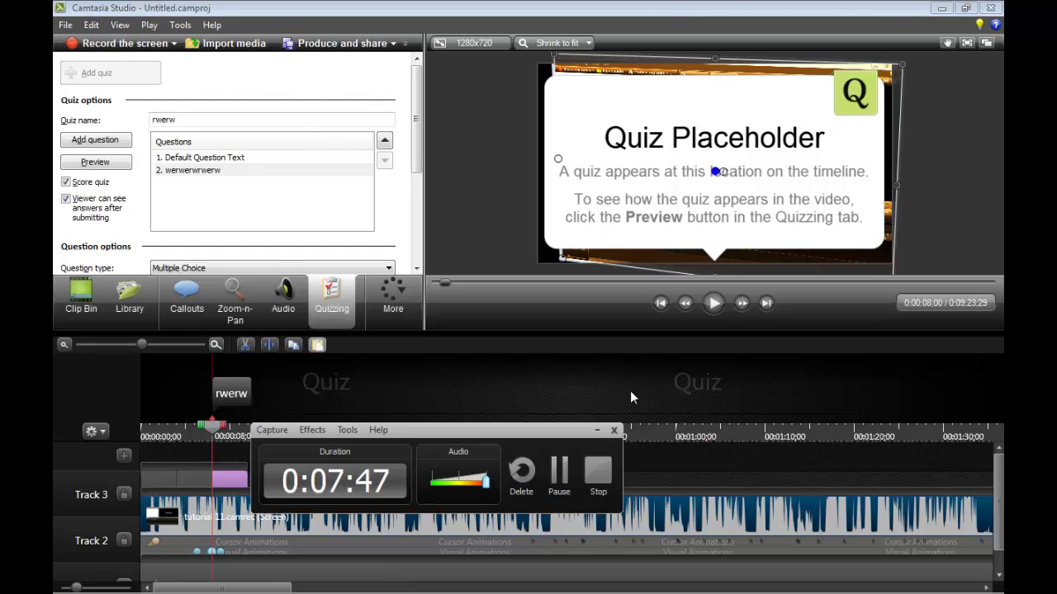